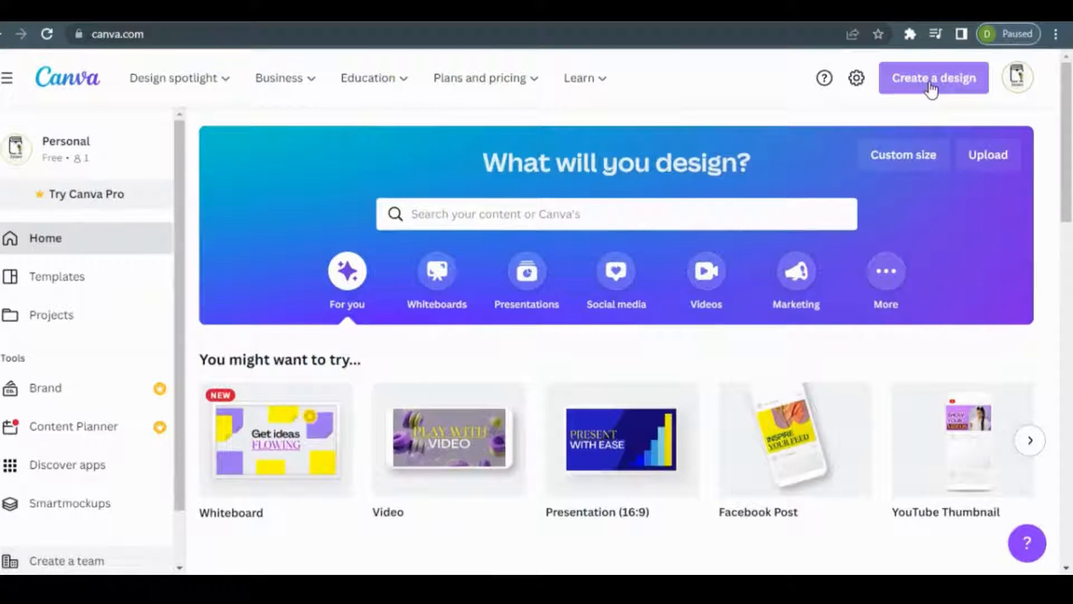
Step: Create a new blank YouTube Thumbnail design
left_click(930, 87)
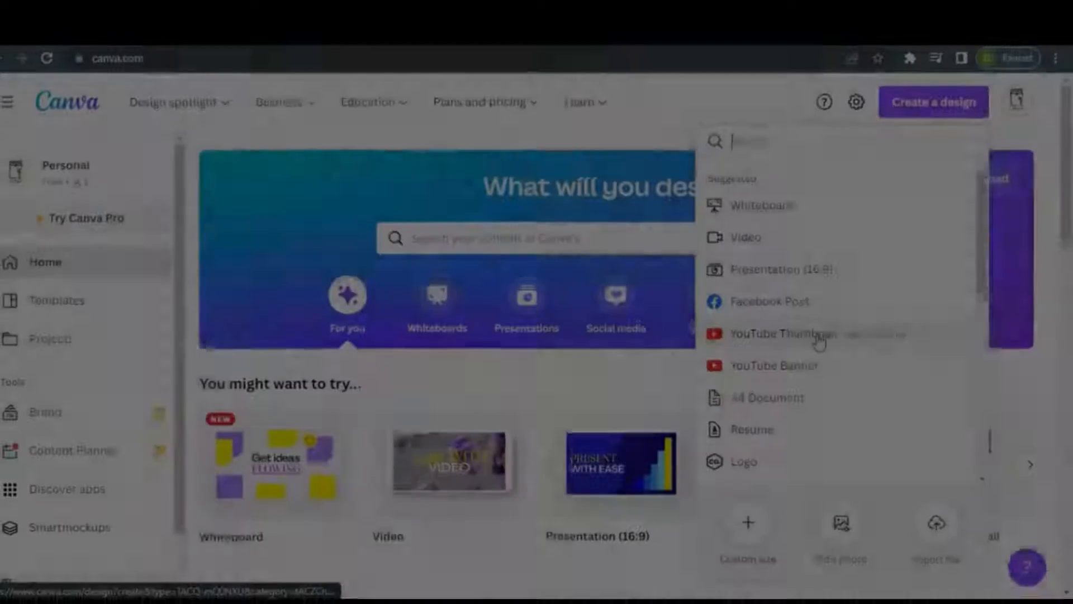
left_click(817, 333)
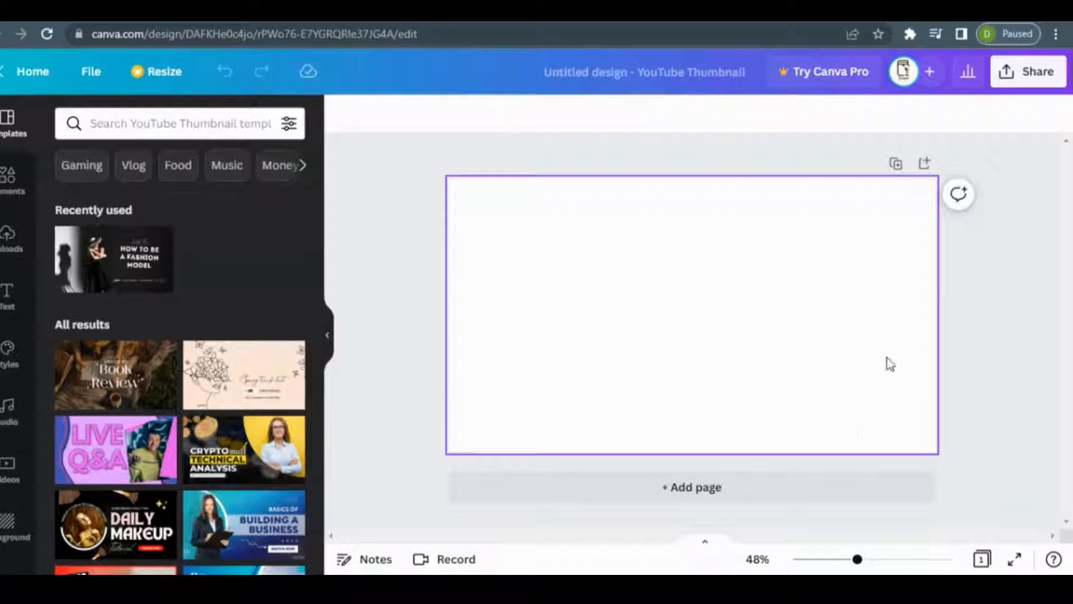
Step: Look through the available YouTube thumbnail templates for a suitable layout
scroll(173, 335, "down", 5)
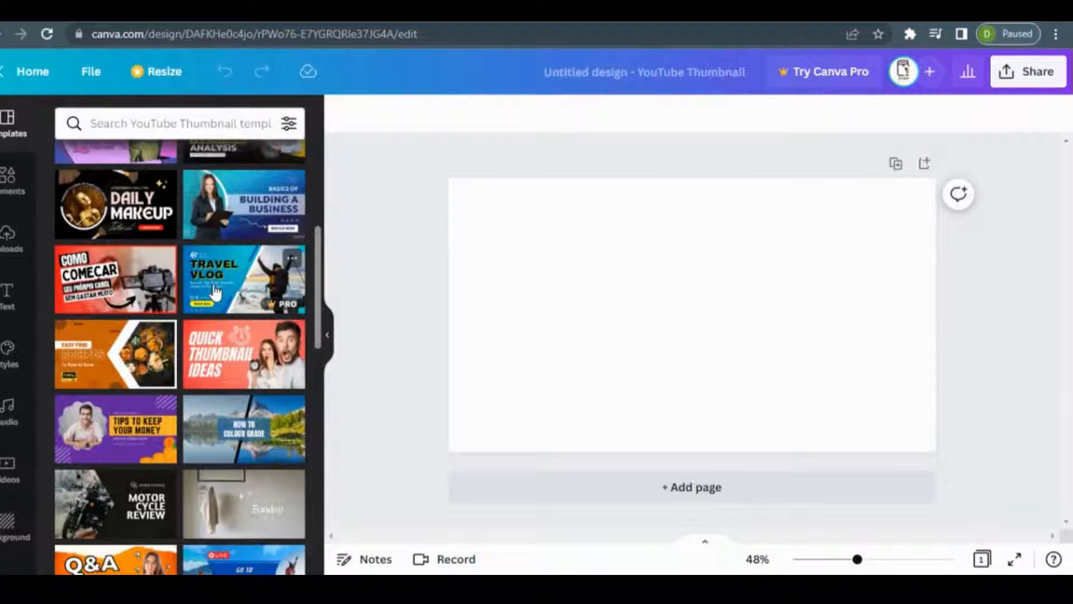
scroll(218, 282, "down", 2)
scroll(217, 286, "up", 4)
scroll(214, 292, "down", 5)
scroll(214, 292, "up", 1)
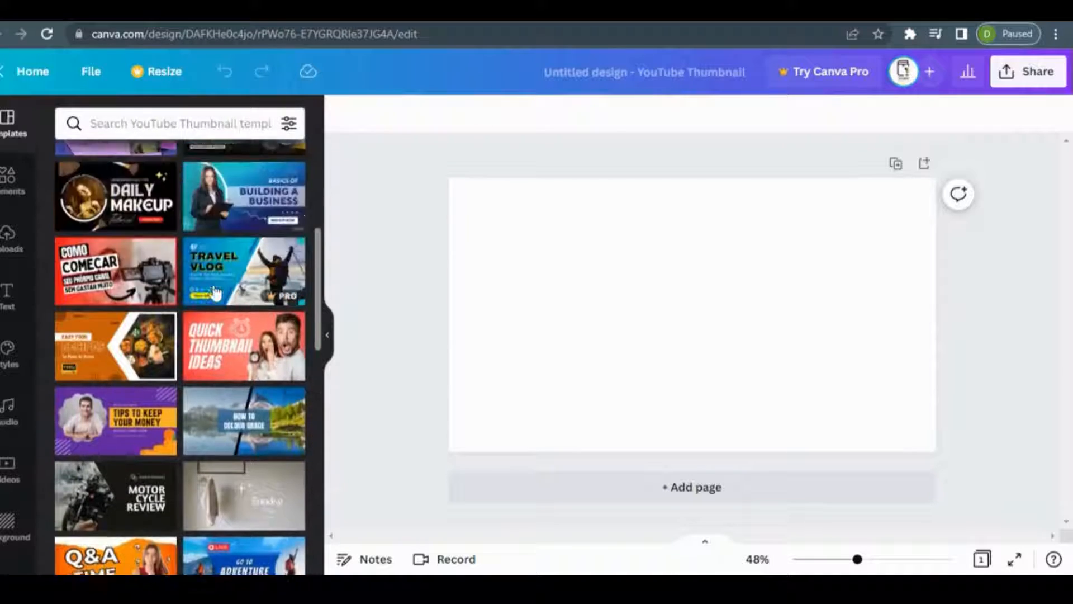
scroll(207, 295, "down", 3)
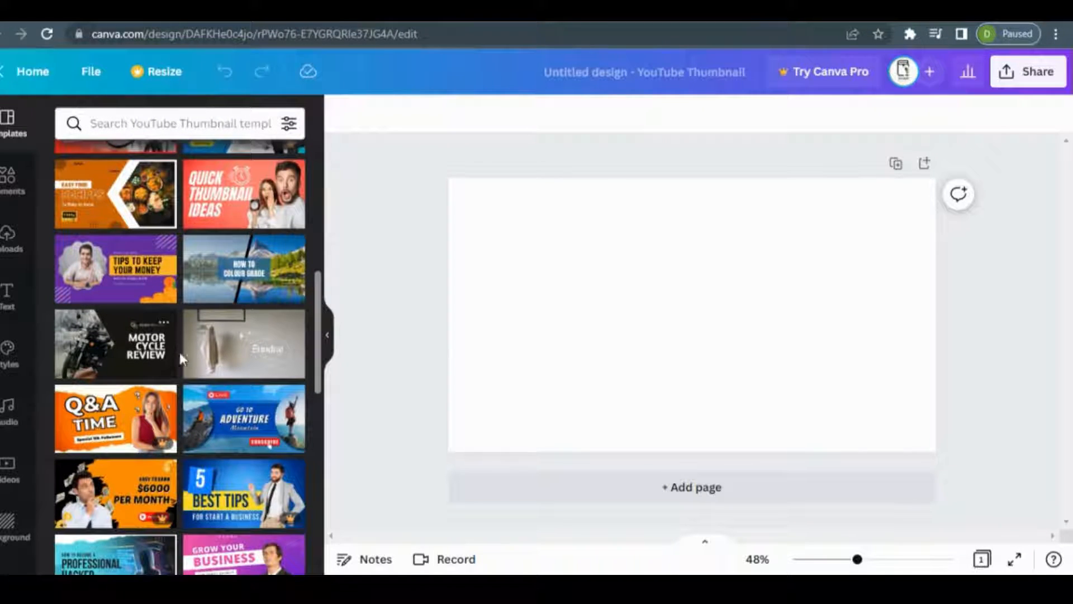
scroll(180, 351, "down", 3)
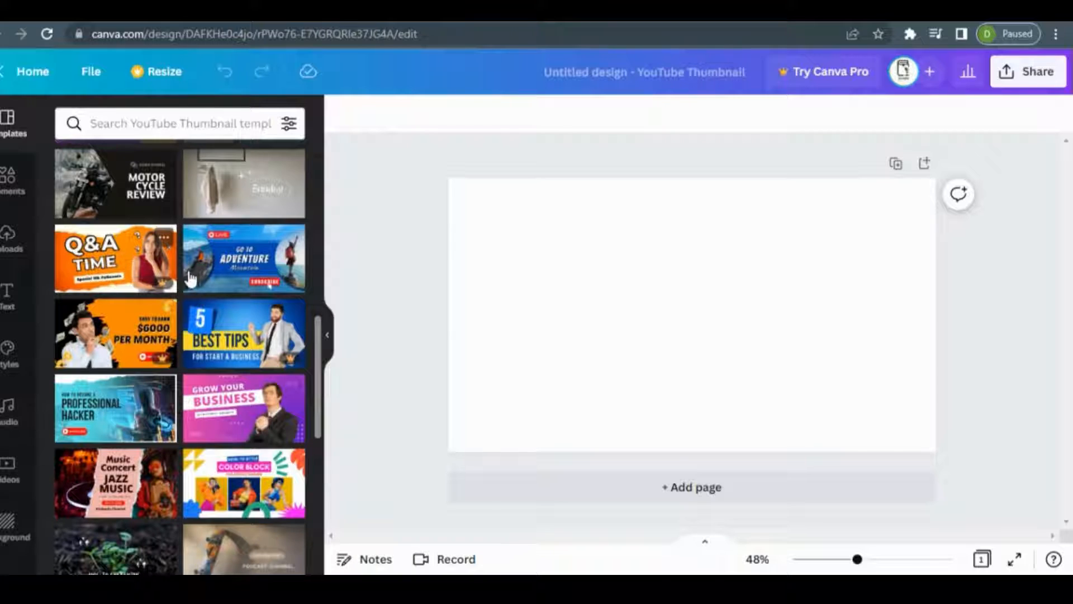
scroll(203, 401, "down", 2)
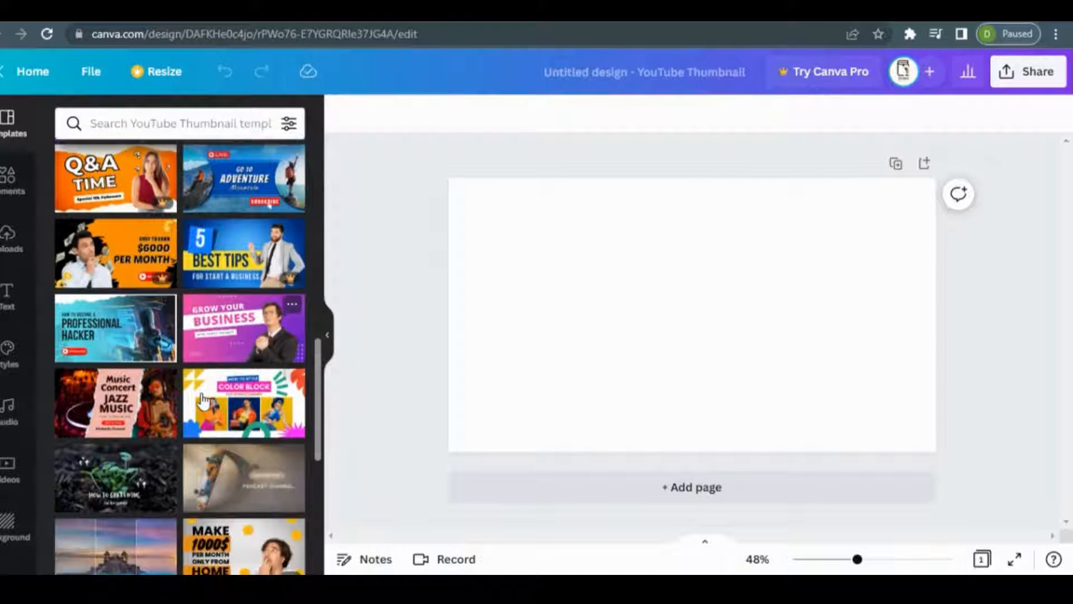
scroll(203, 401, "down", 2)
scroll(203, 398, "down", 6)
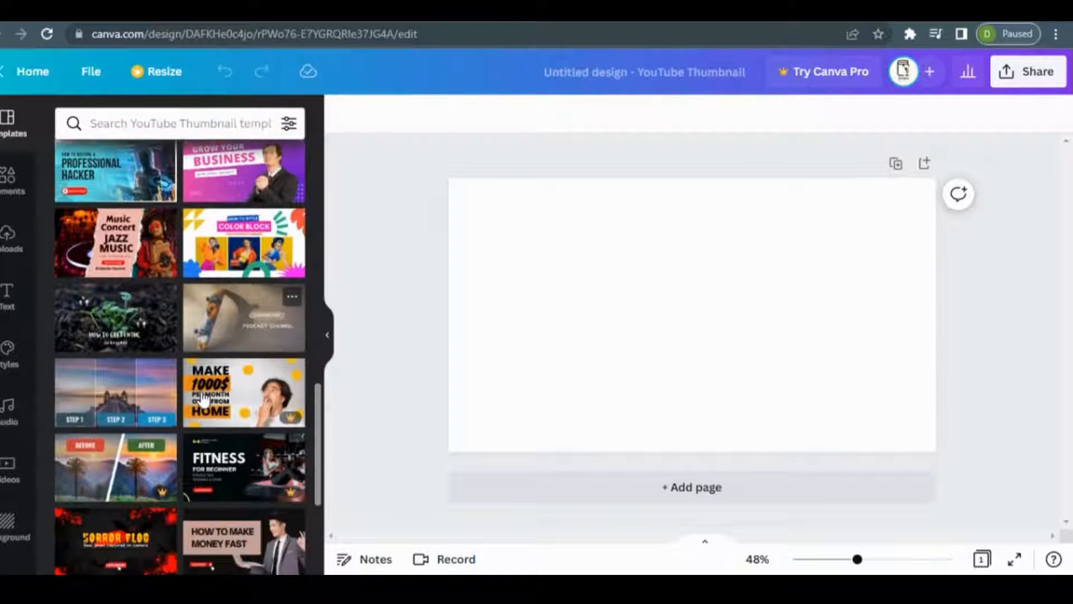
scroll(203, 401, "down", 6)
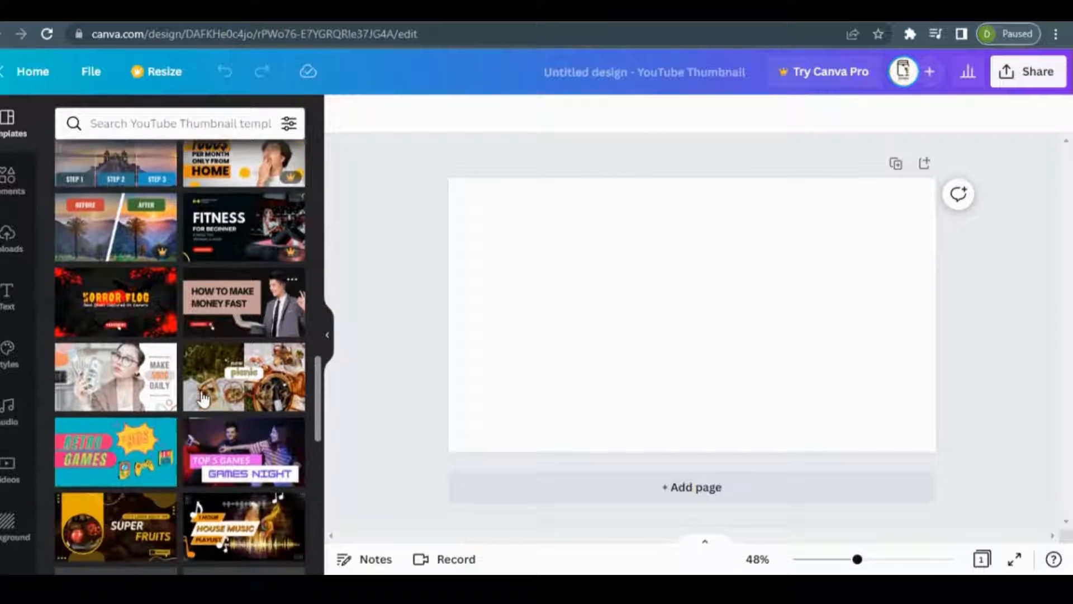
scroll(202, 399, "up", 2)
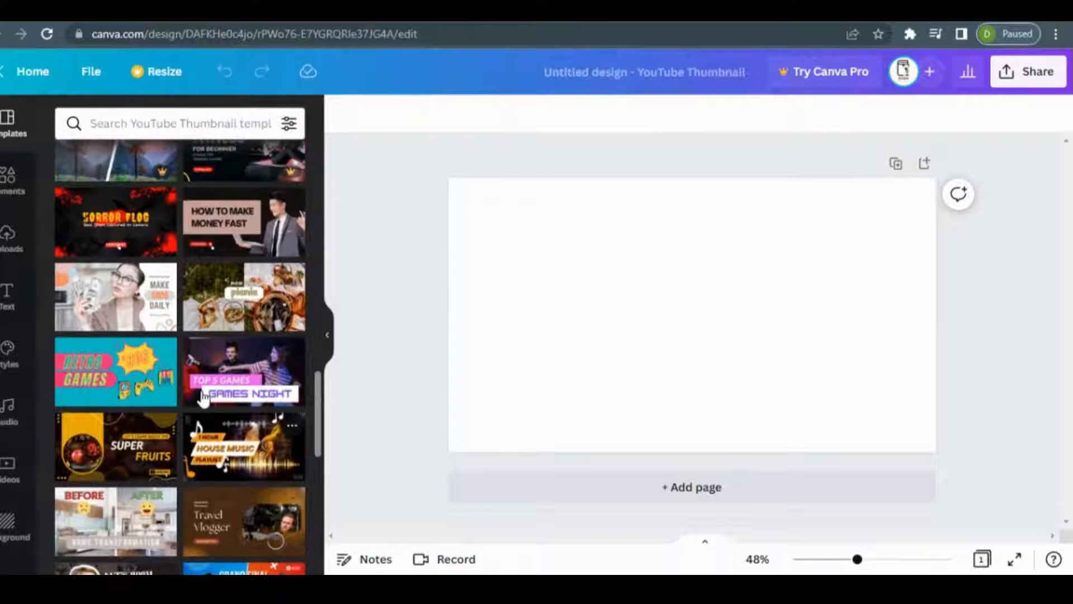
scroll(203, 398, "down", 6)
scroll(202, 399, "down", 6)
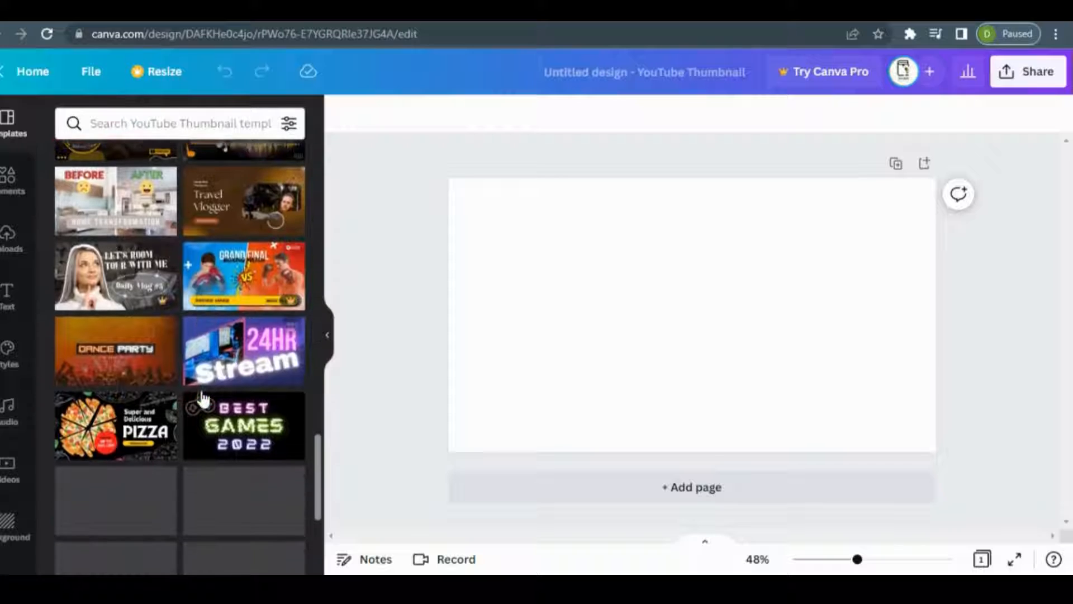
scroll(203, 399, "down", 6)
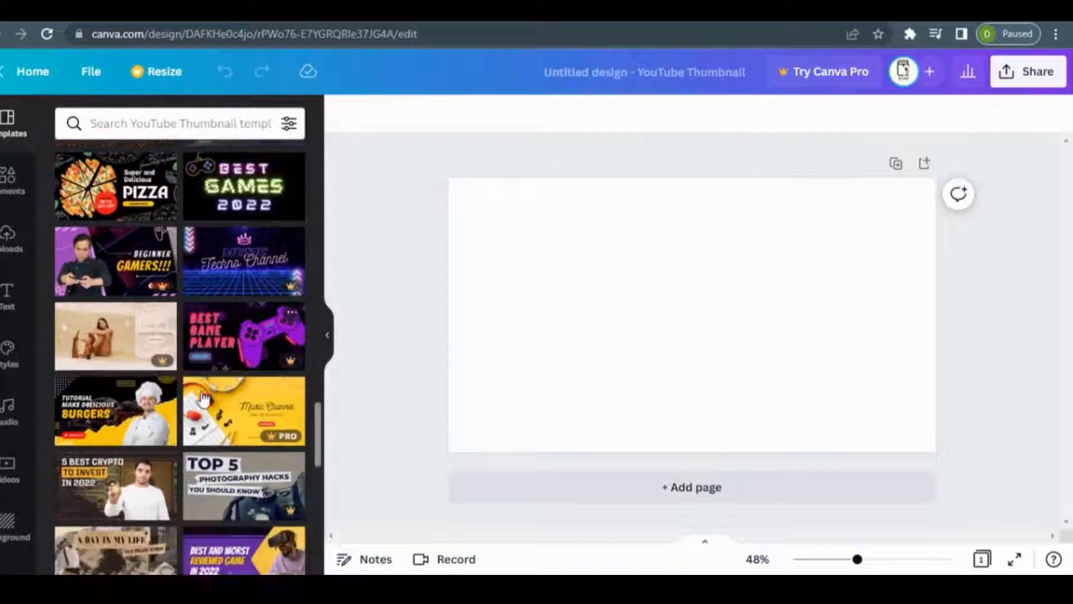
scroll(202, 399, "down", 5)
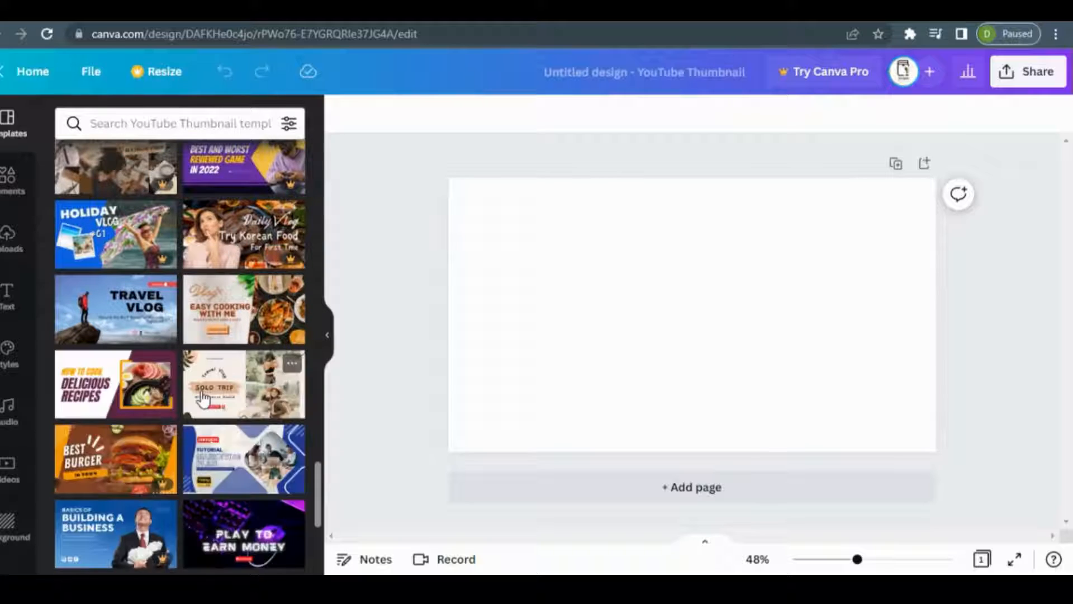
scroll(203, 397, "down", 4)
scroll(203, 398, "down", 3)
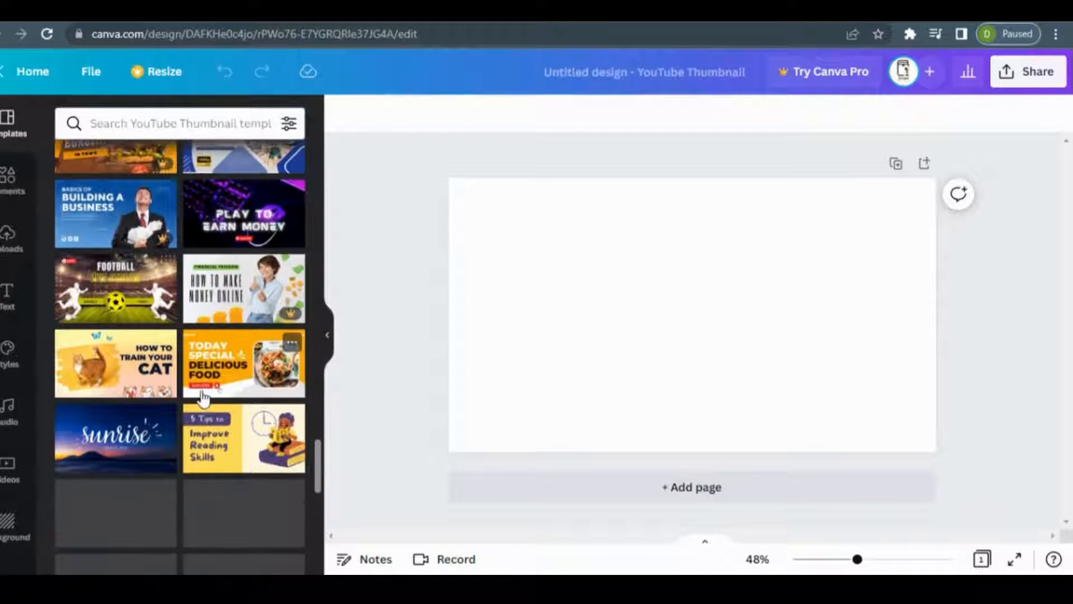
scroll(203, 397, "down", 5)
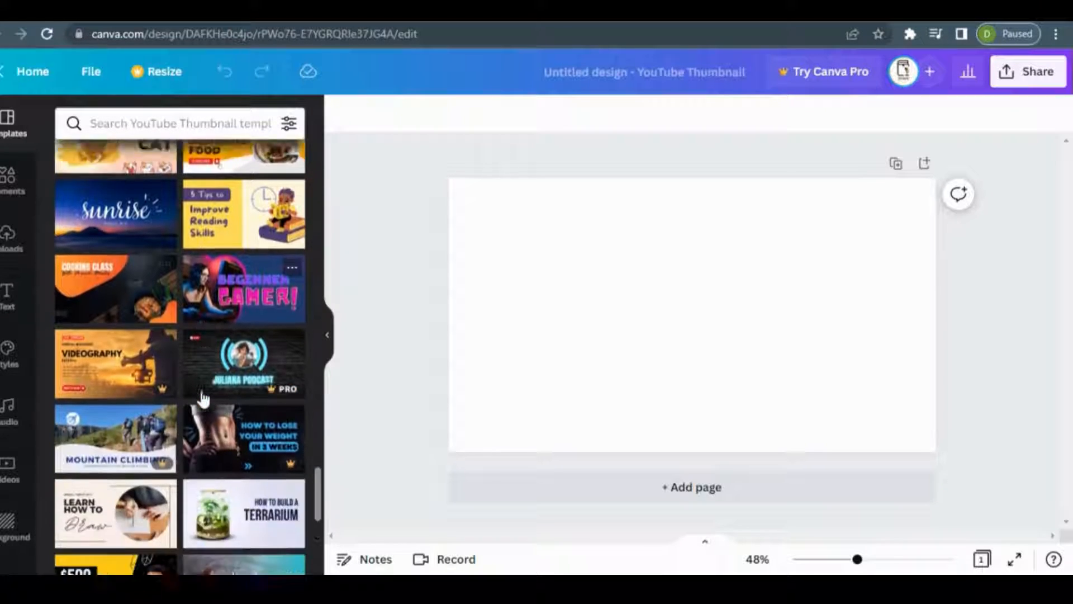
scroll(203, 397, "down", 5)
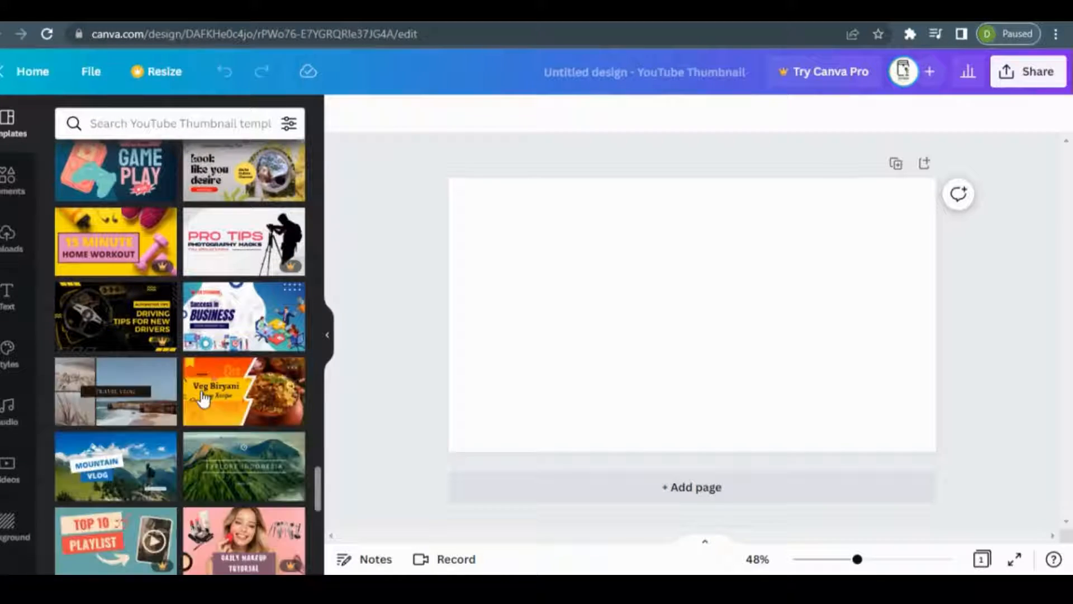
scroll(203, 398, "down", 1)
scroll(203, 397, "down", 5)
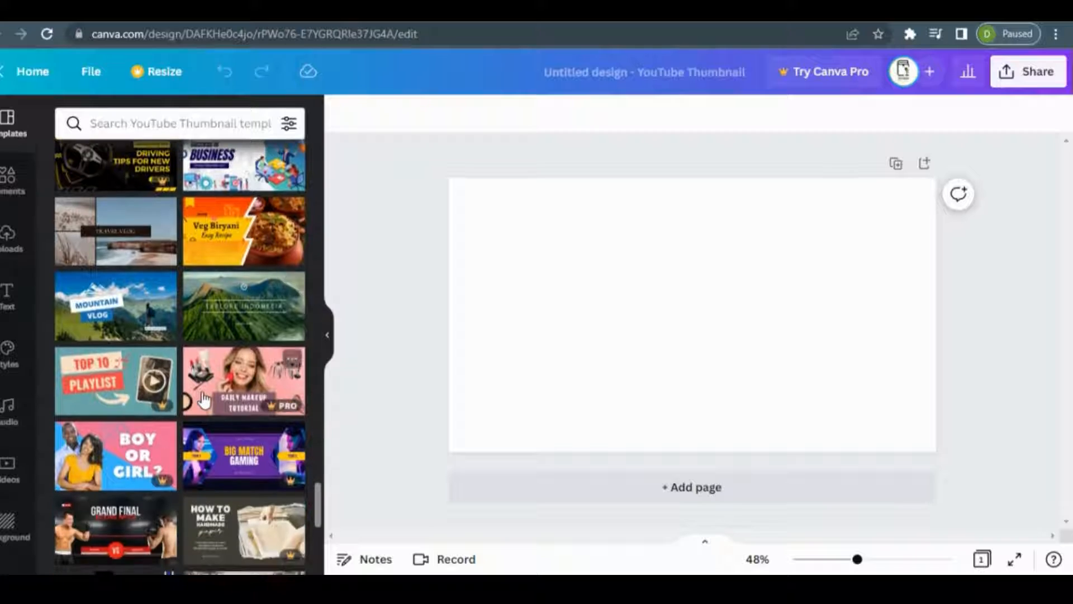
scroll(203, 397, "down", 4)
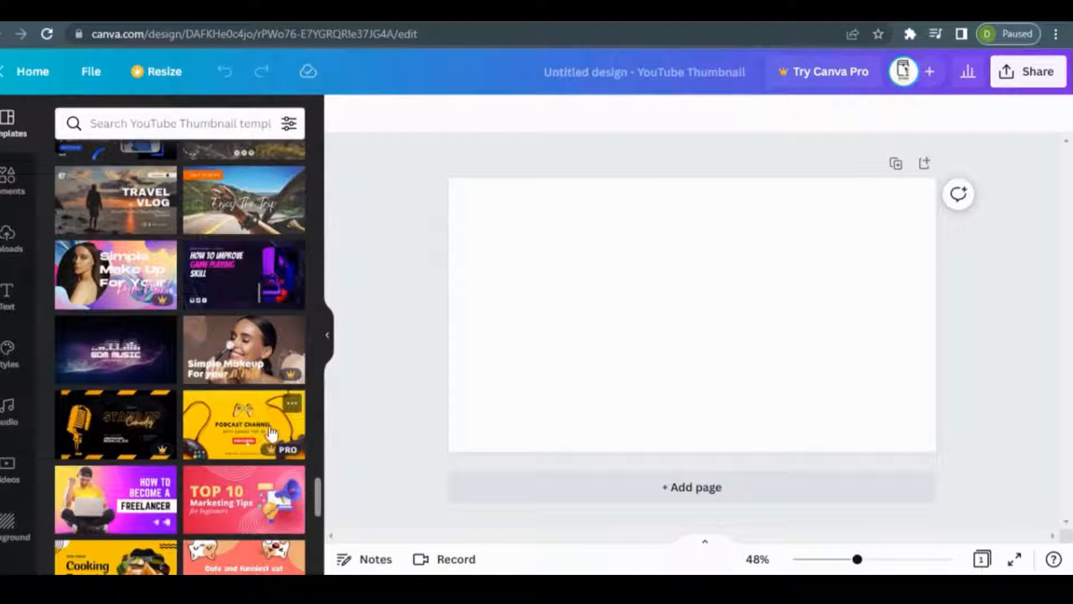
scroll(251, 502, "down", 3)
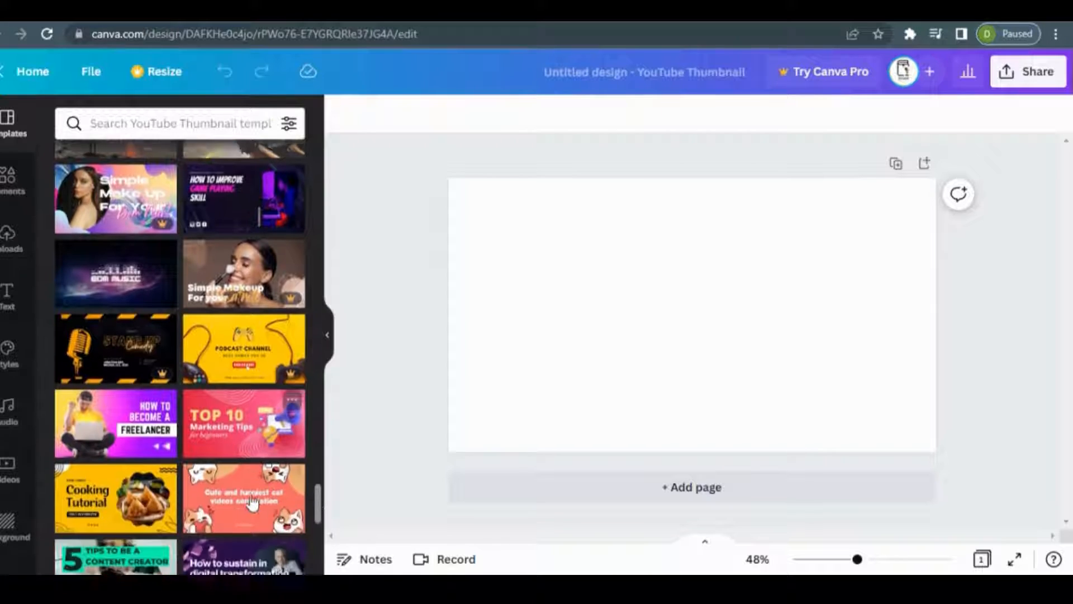
scroll(253, 502, "down", 2)
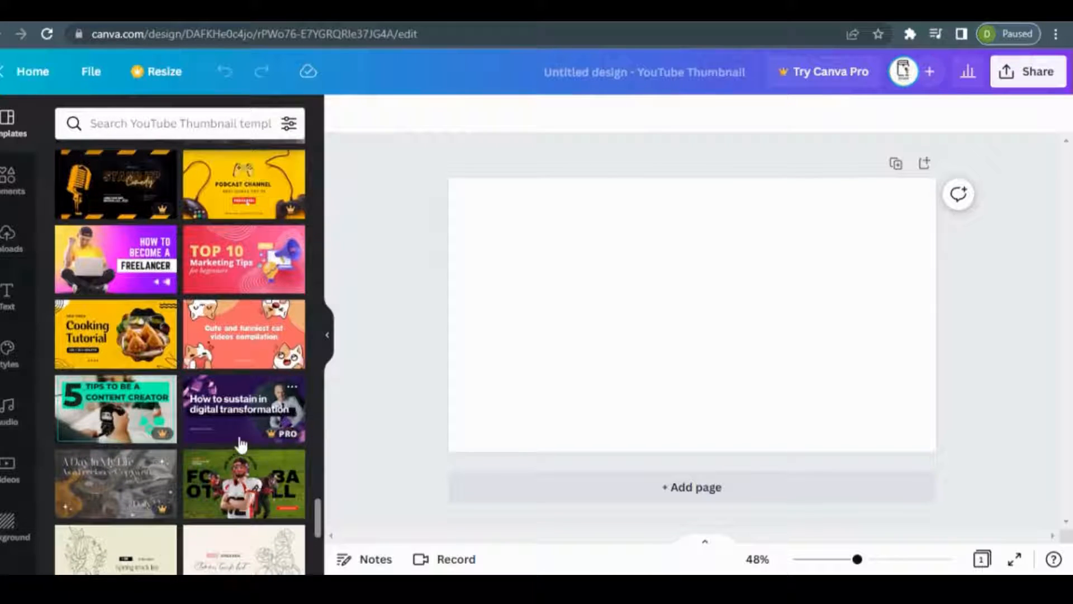
scroll(237, 447, "down", 2)
scroll(239, 447, "down", 3)
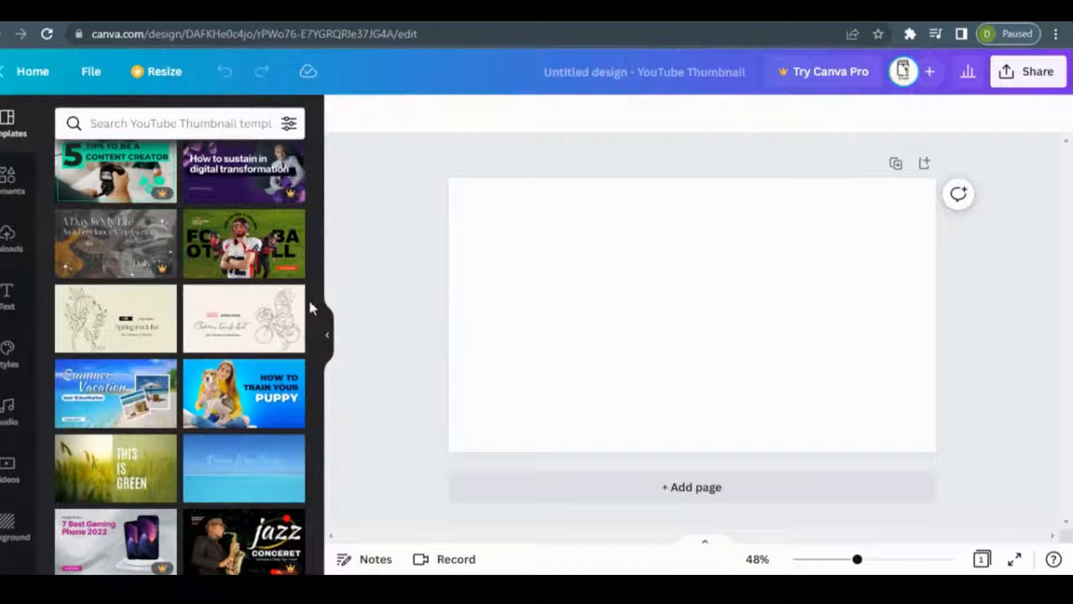
scroll(264, 391, "down", 2)
Step: Apply the recently used "How to be a fashion model" template to the blank page and hide the template list
left_click_drag(318, 532, 331, 119)
left_click(167, 270)
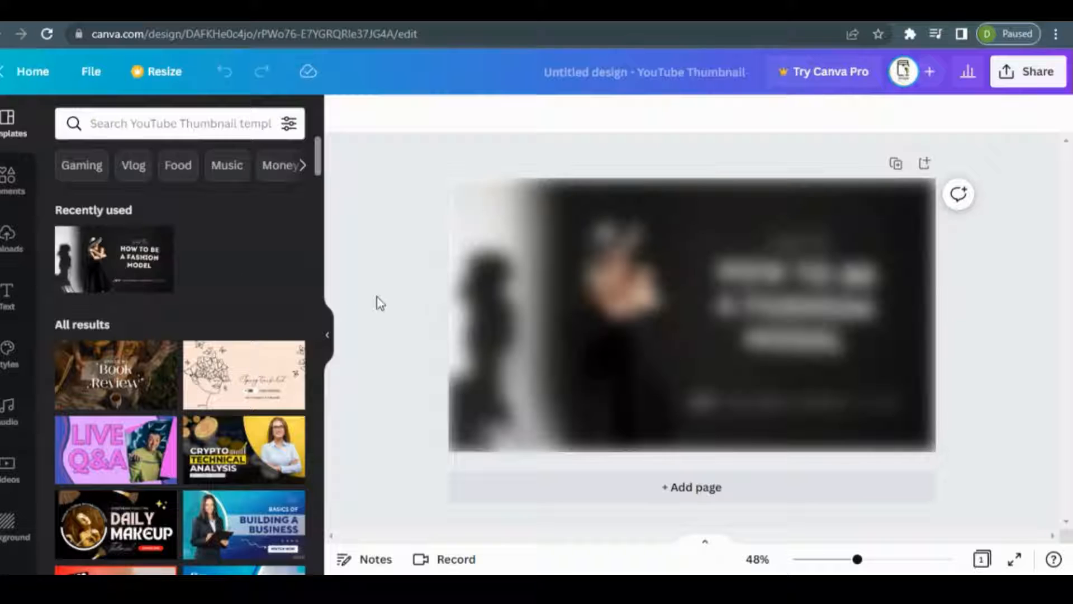
left_click(352, 337)
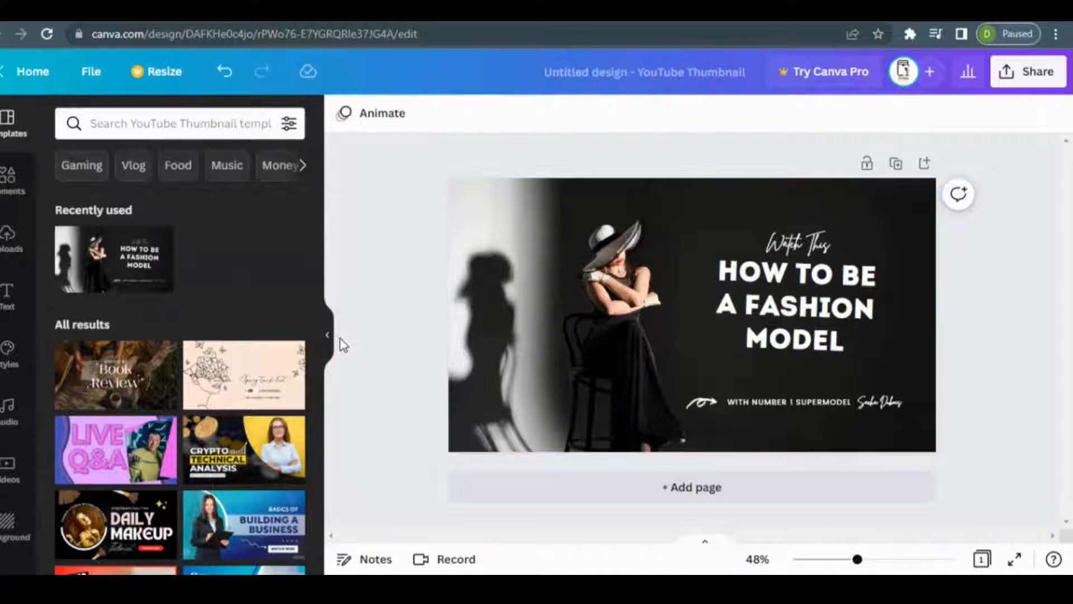
left_click(327, 334)
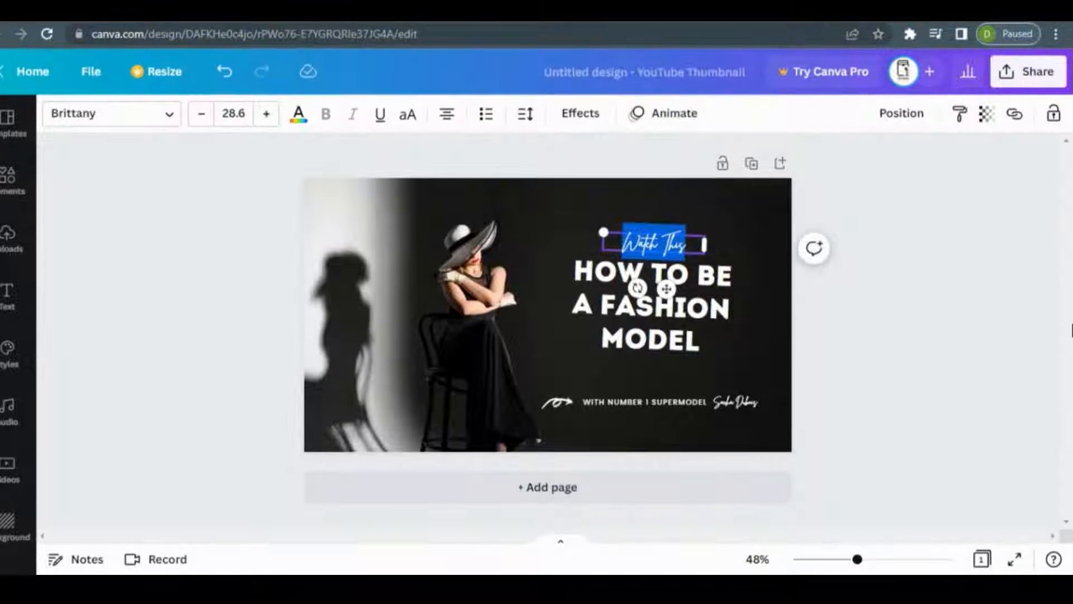
Step: Replace the script text "Watch This" above the heading with "Story Voice"
key("BackSpace")
type("Story")
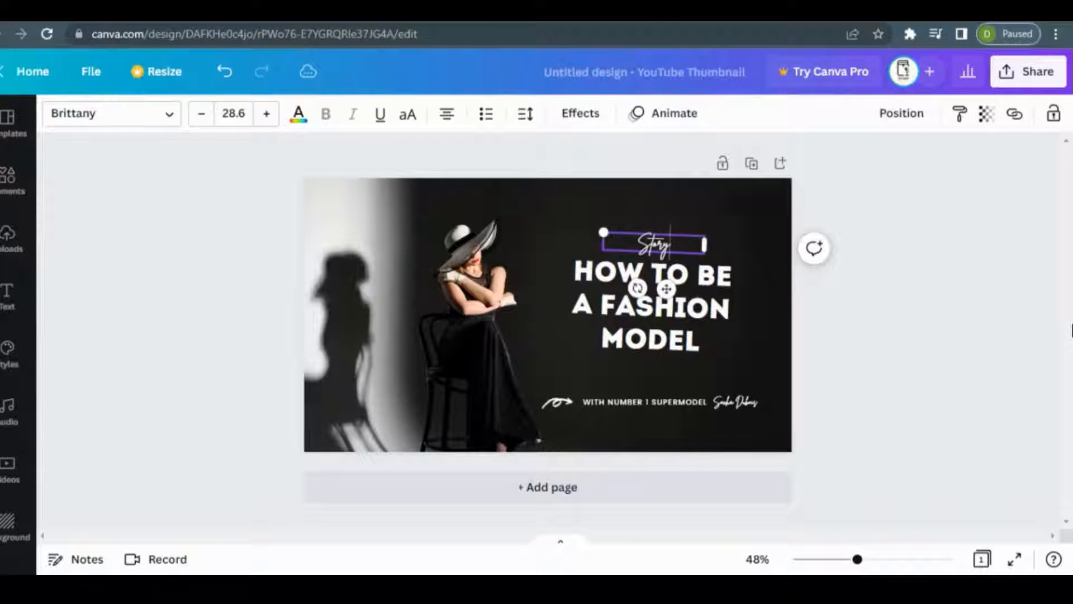
type(" Voice")
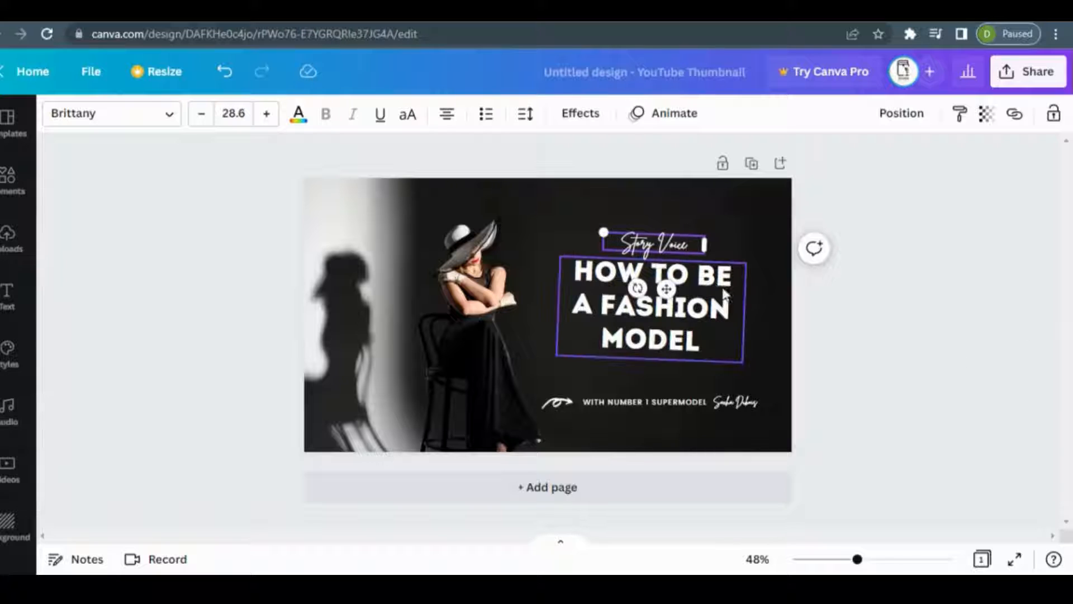
Step: Replace the main heading text with "HOW TO CREATE PROFESSIONAL YOUTUBE THUMBNAIL", starting "THUMBNAIL" on its own line
left_click(707, 282)
double_click(678, 282)
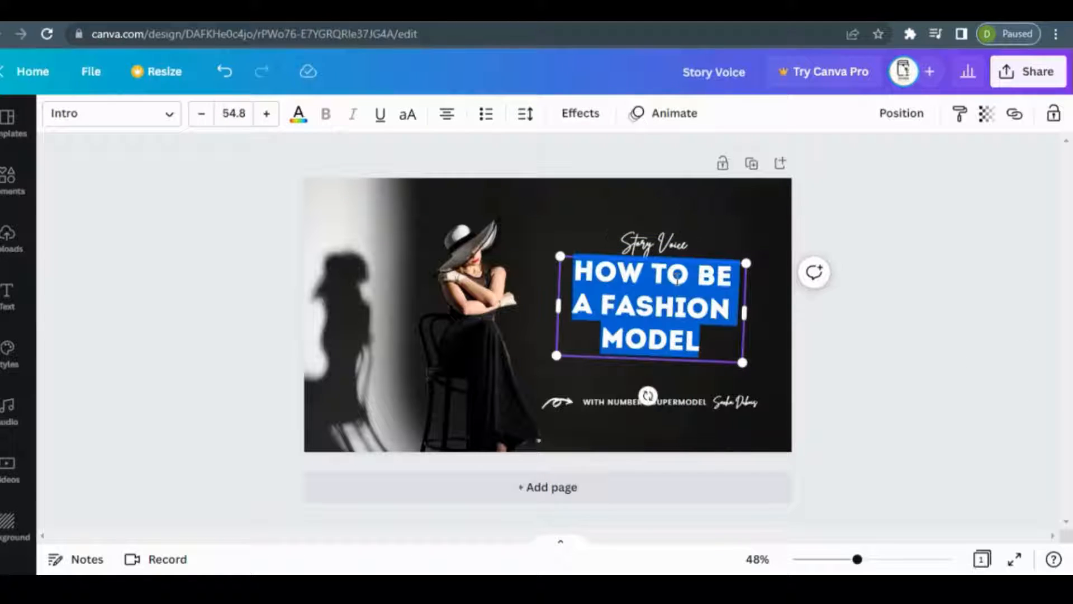
type("H")
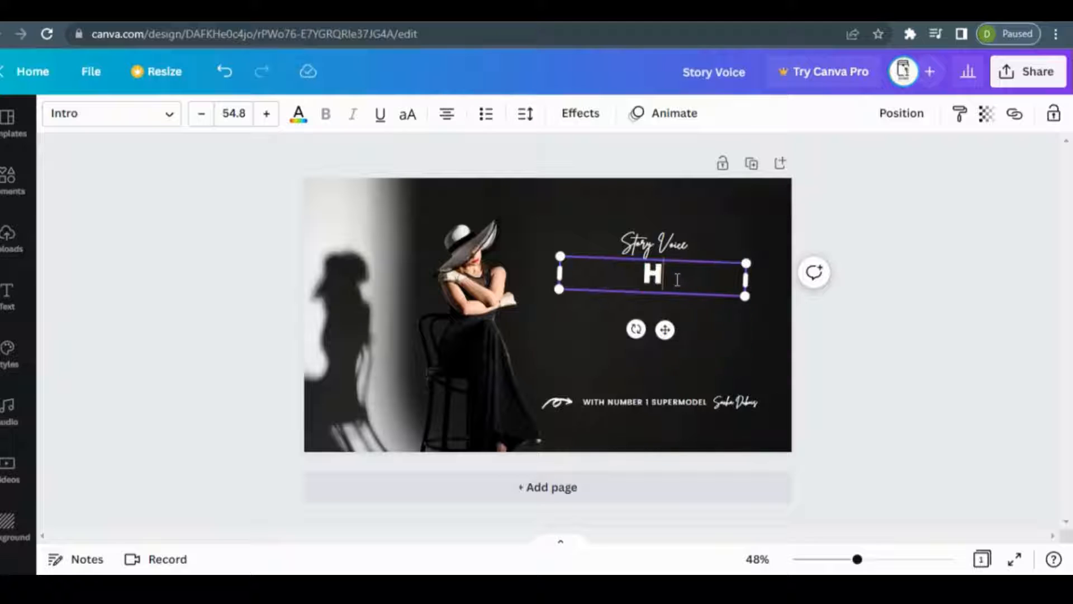
type("OW TO")
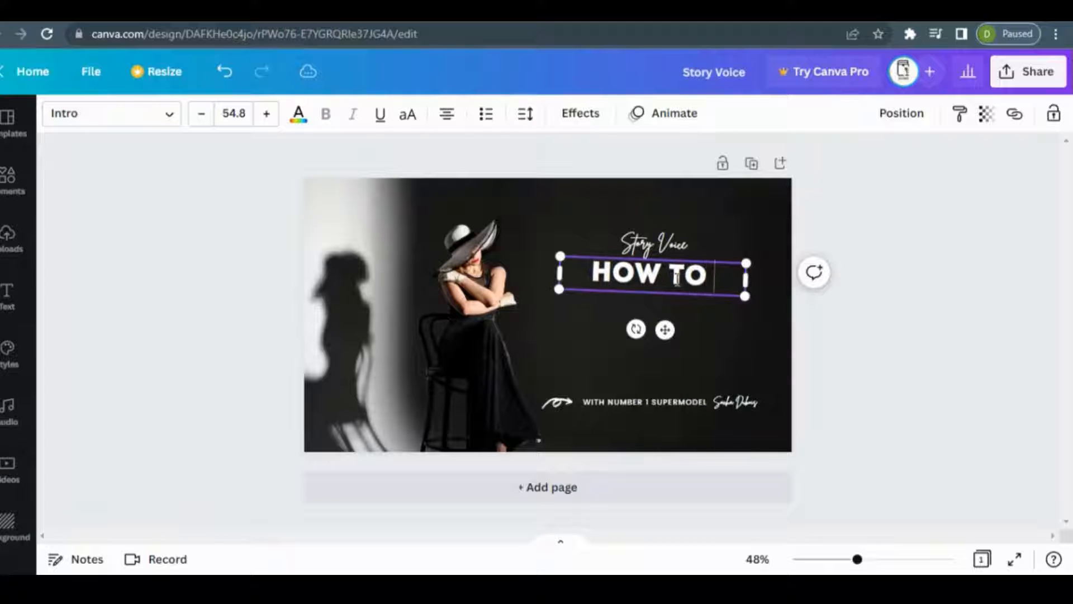
type(" CREATE")
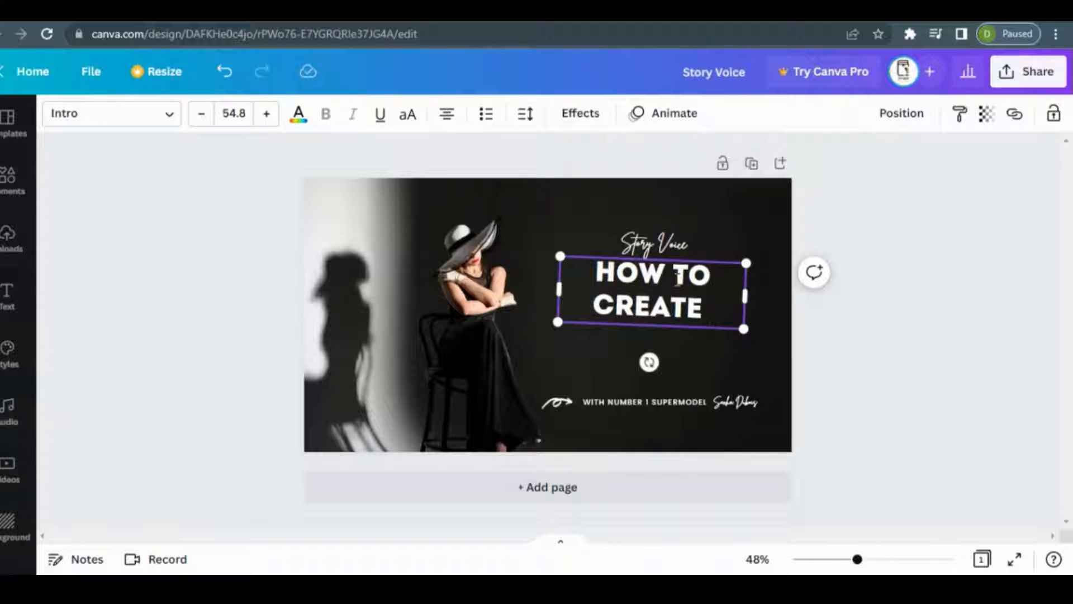
type(" PRO")
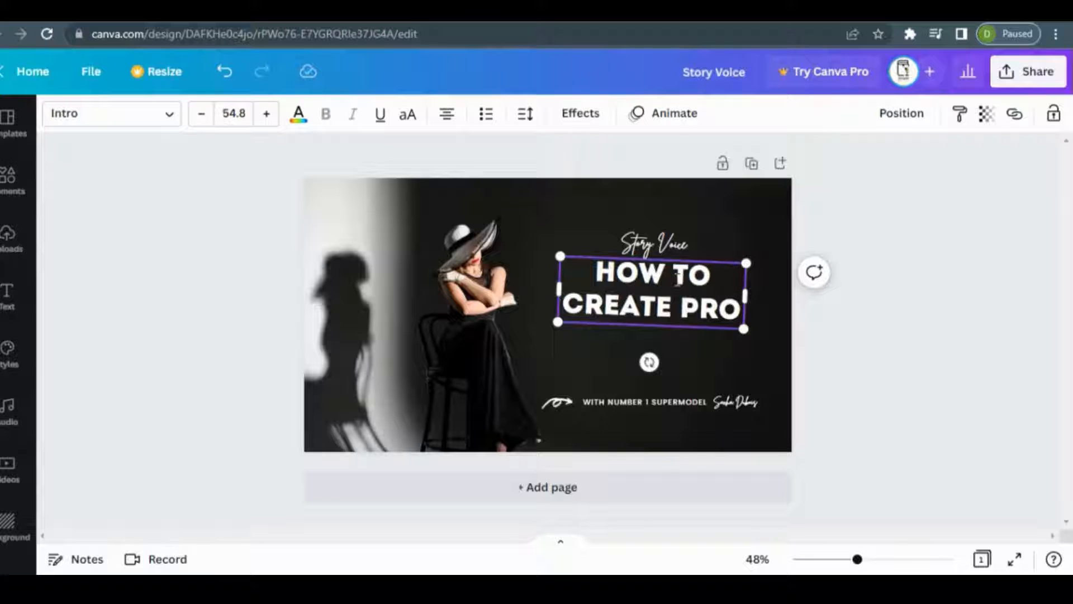
type("FE")
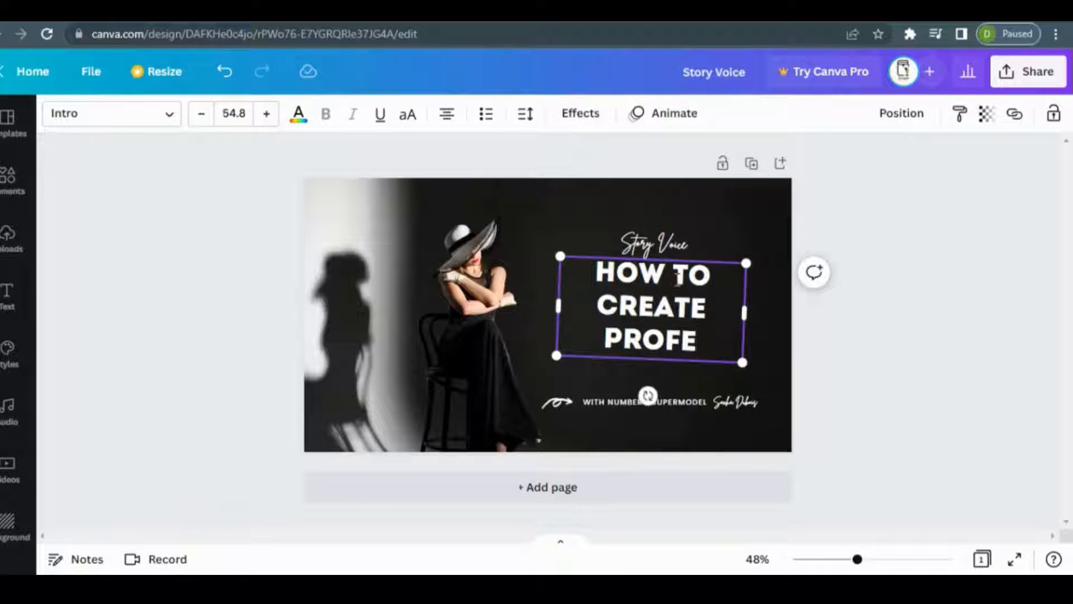
type("SSIONAL")
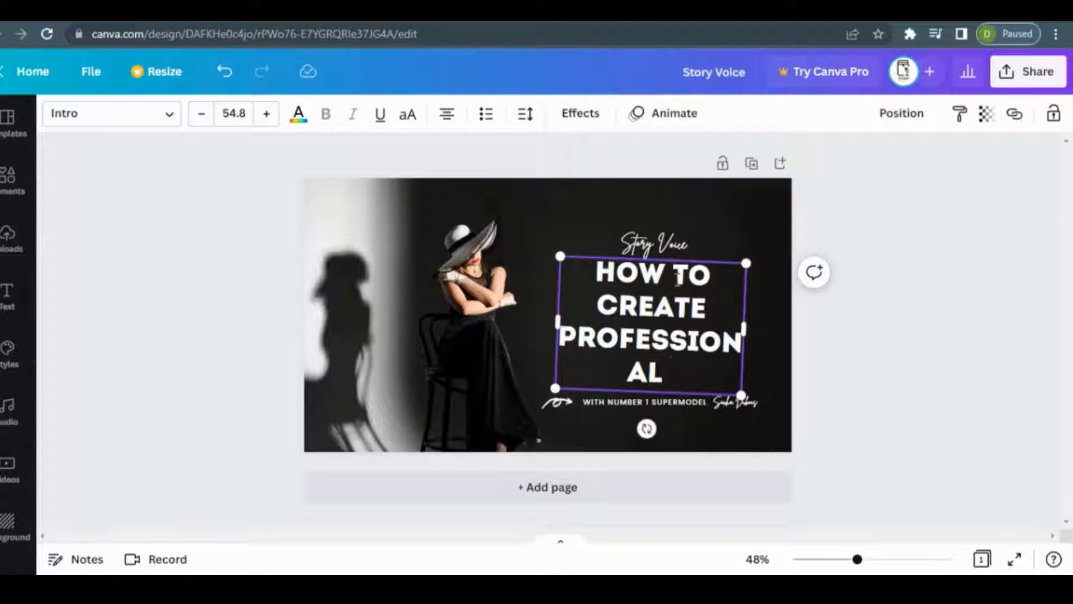
type(" YO")
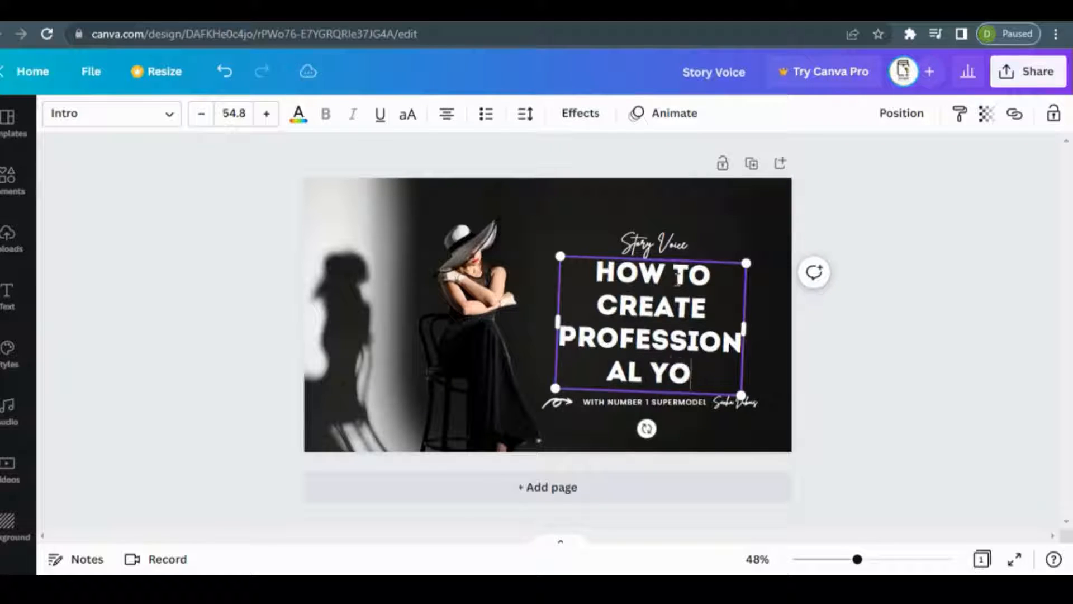
type("UTUBE")
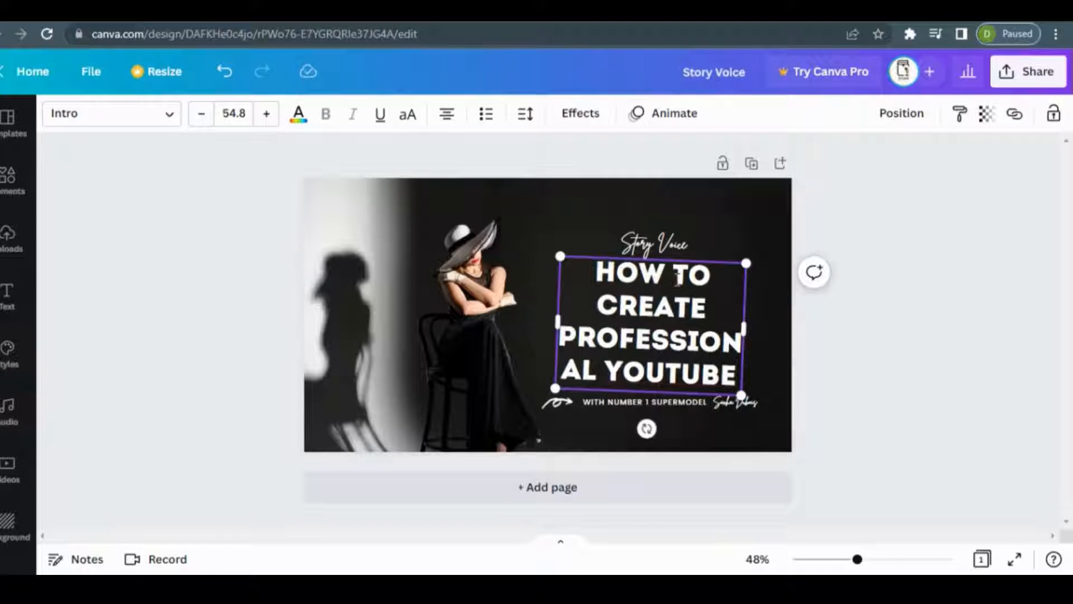
key("Return")
type("THU")
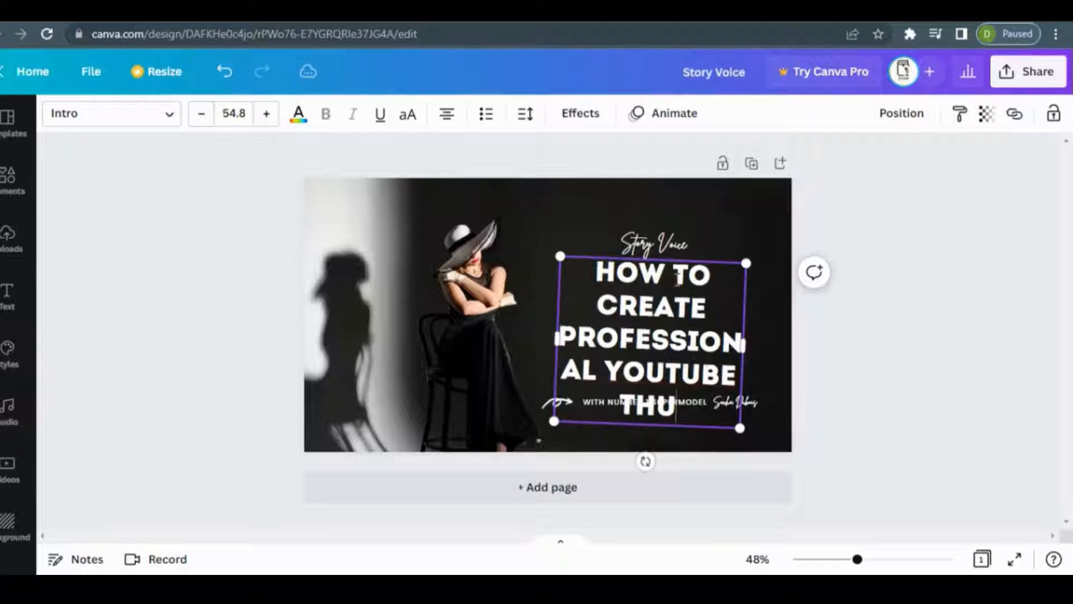
type("MBNAIL")
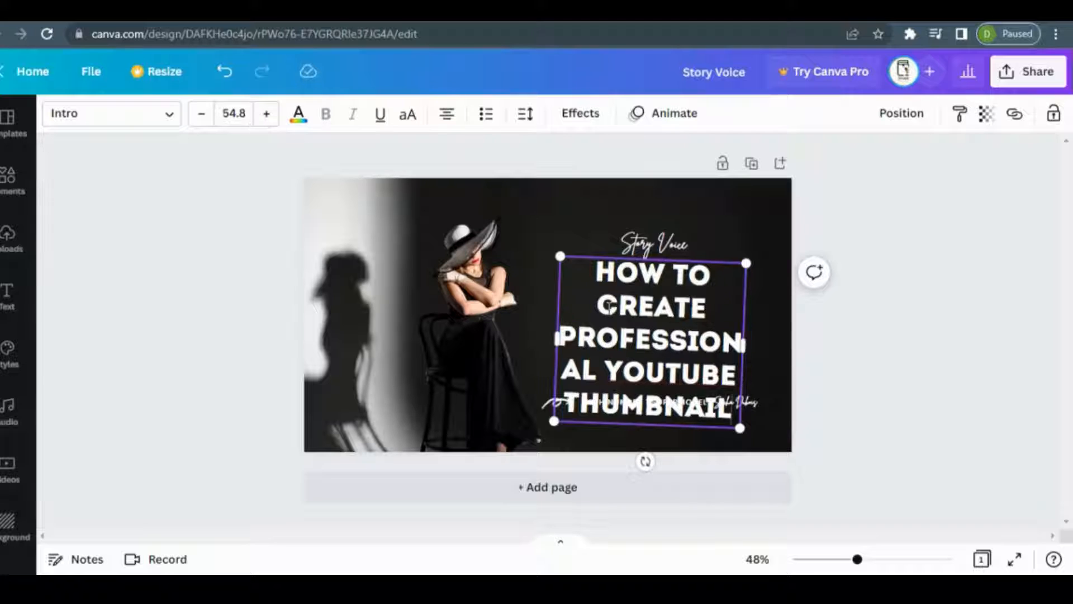
Step: Reduce the whole heading's font size to 44.8 and widen its text box slightly so "HOW TO CREATE" fits on one line
key("ctrl+a")
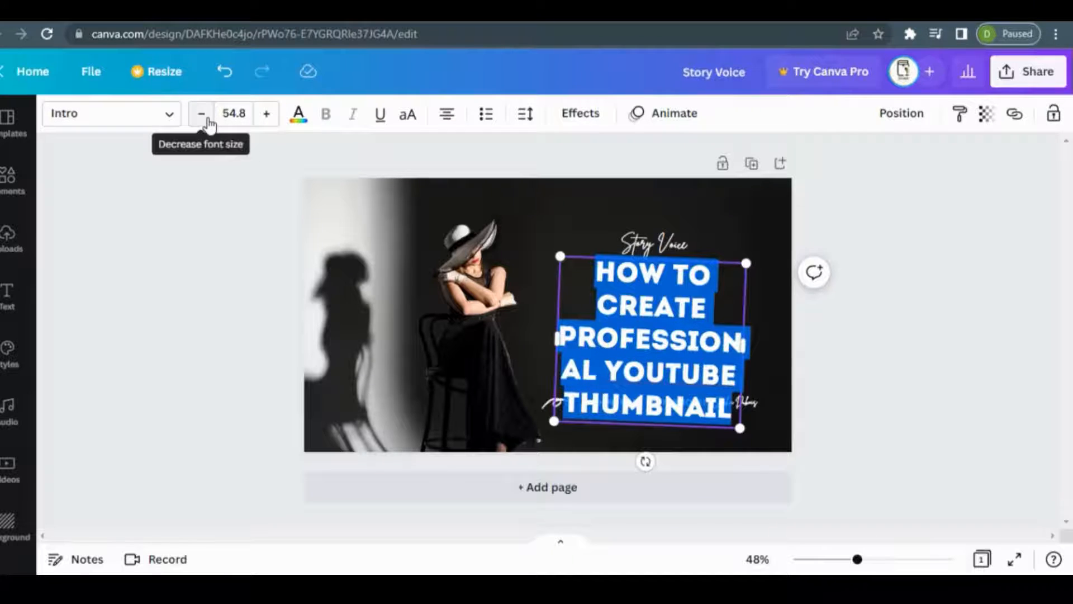
left_click(699, 383)
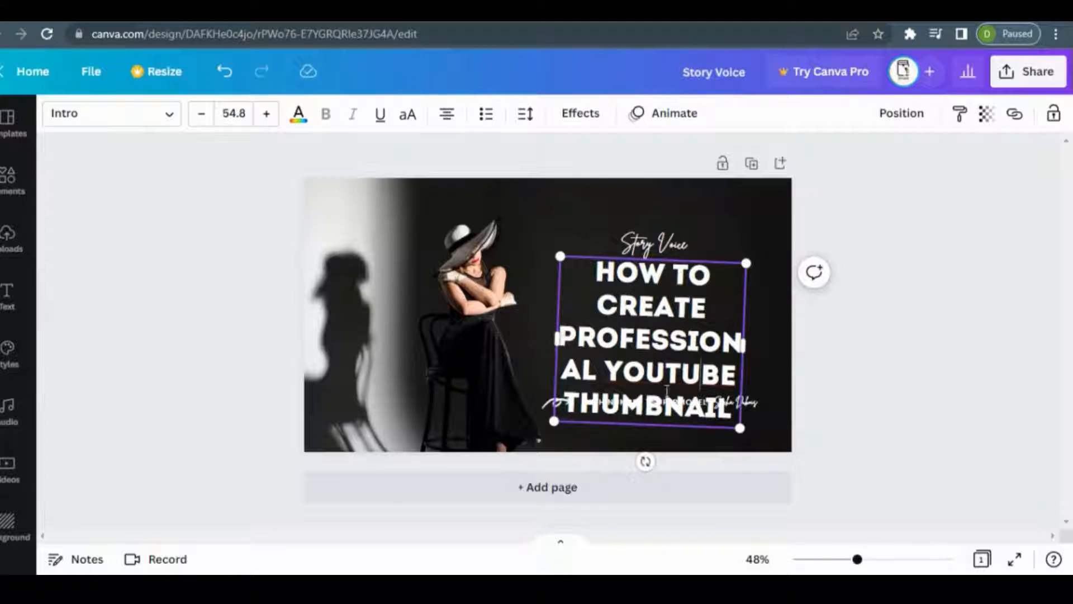
key("ctrl+a")
left_click(200, 114)
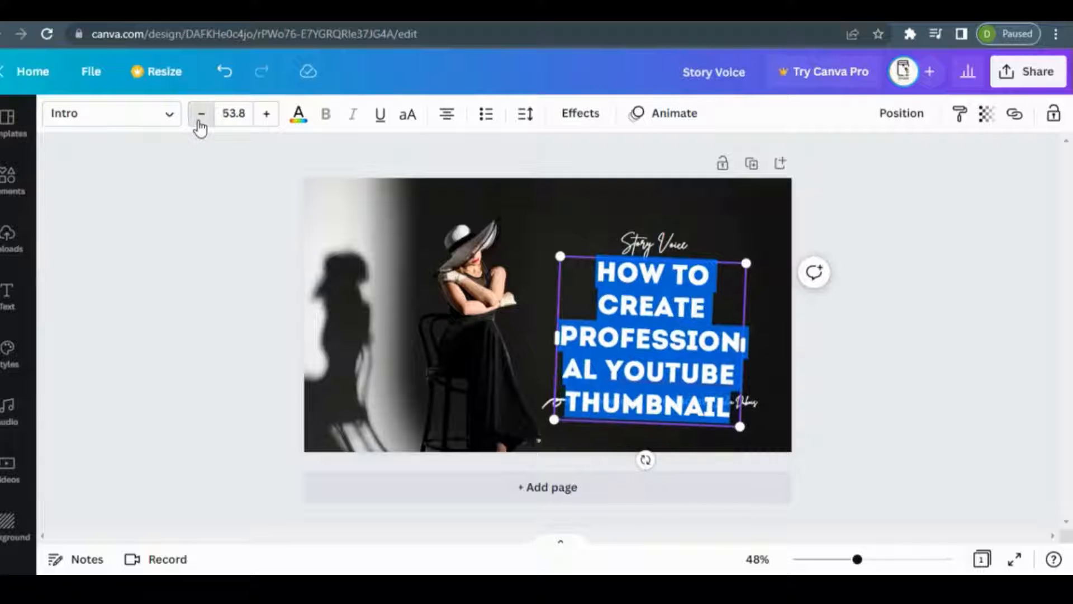
left_click(201, 114)
left_click(201, 114)
left_click(201, 114)
left_click(200, 114)
left_click(200, 114)
left_click(201, 114)
left_click(200, 114)
left_click(201, 114)
left_click(201, 114)
left_click(201, 114)
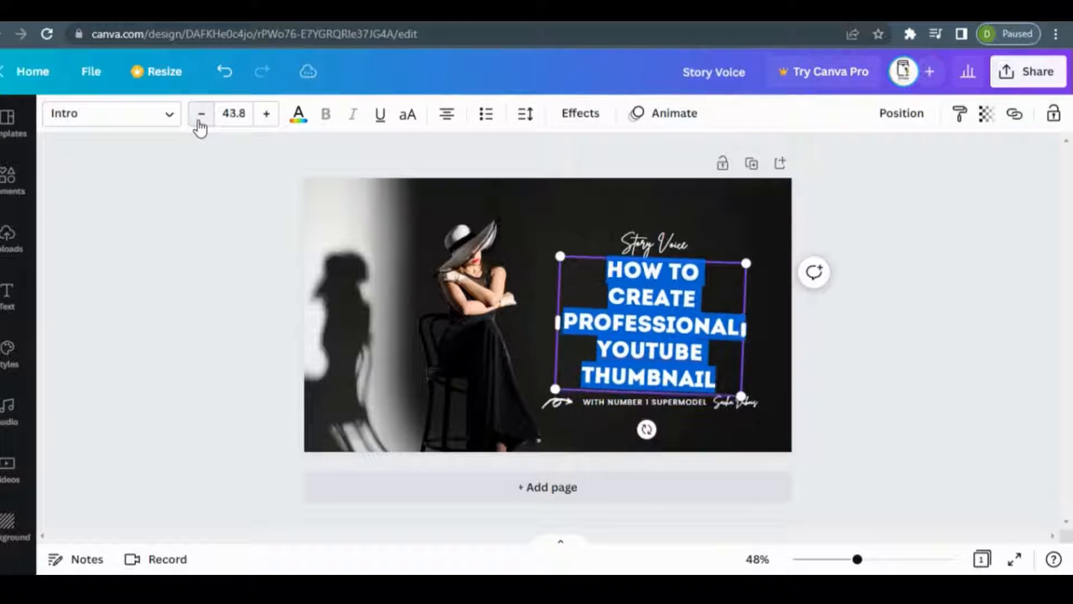
left_click(201, 114)
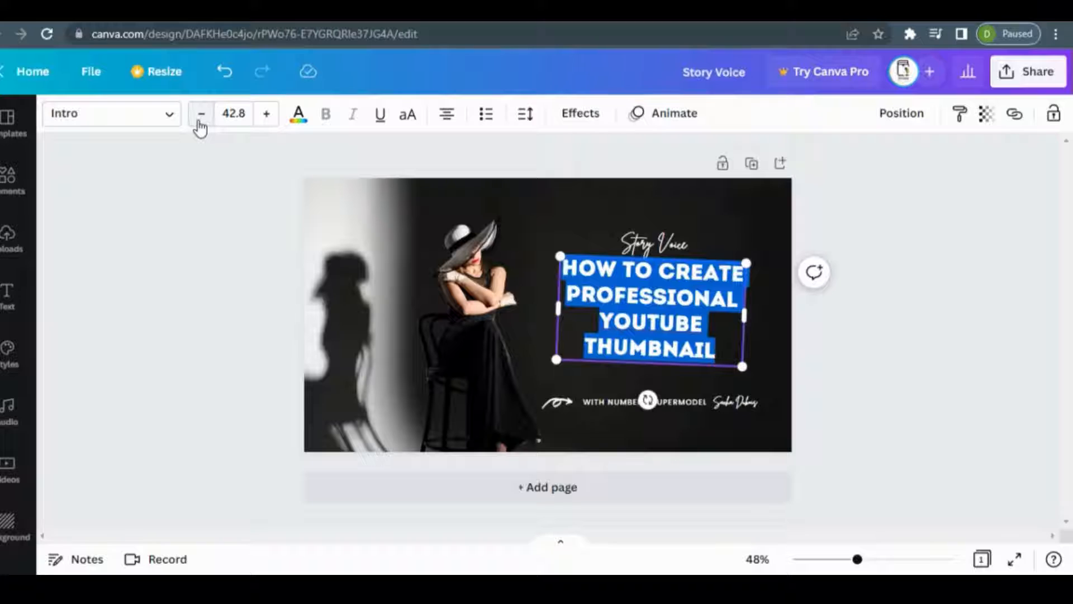
left_click(266, 114)
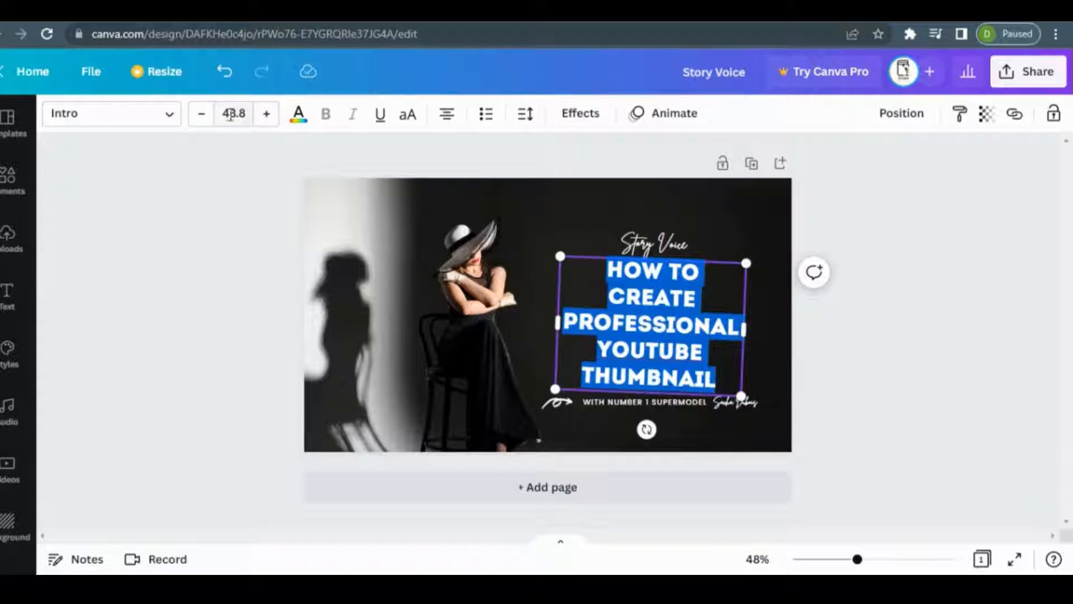
left_click(266, 116)
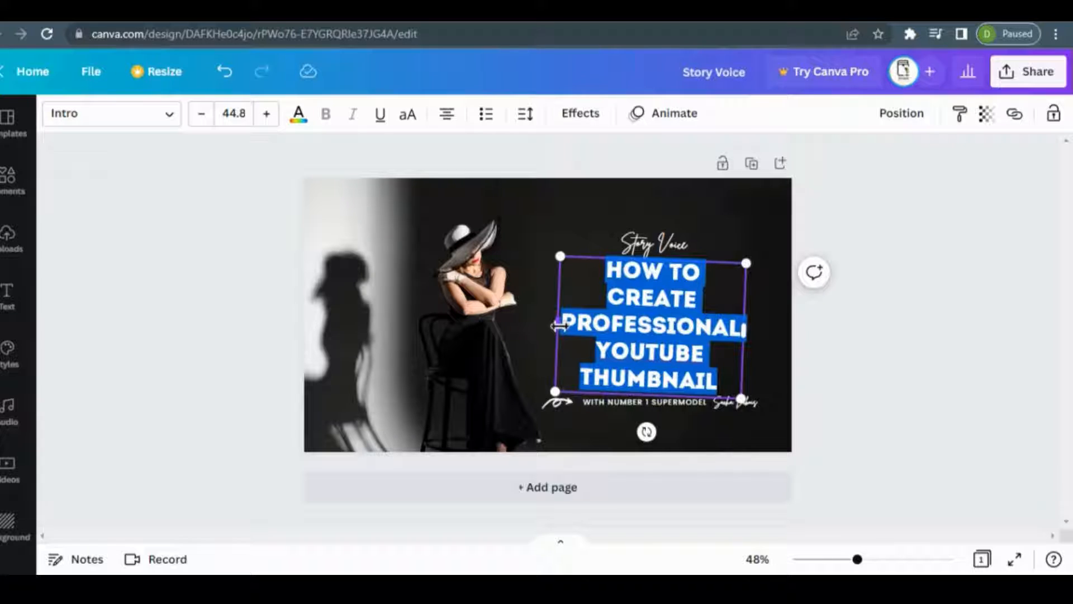
left_click_drag(559, 326, 548, 323)
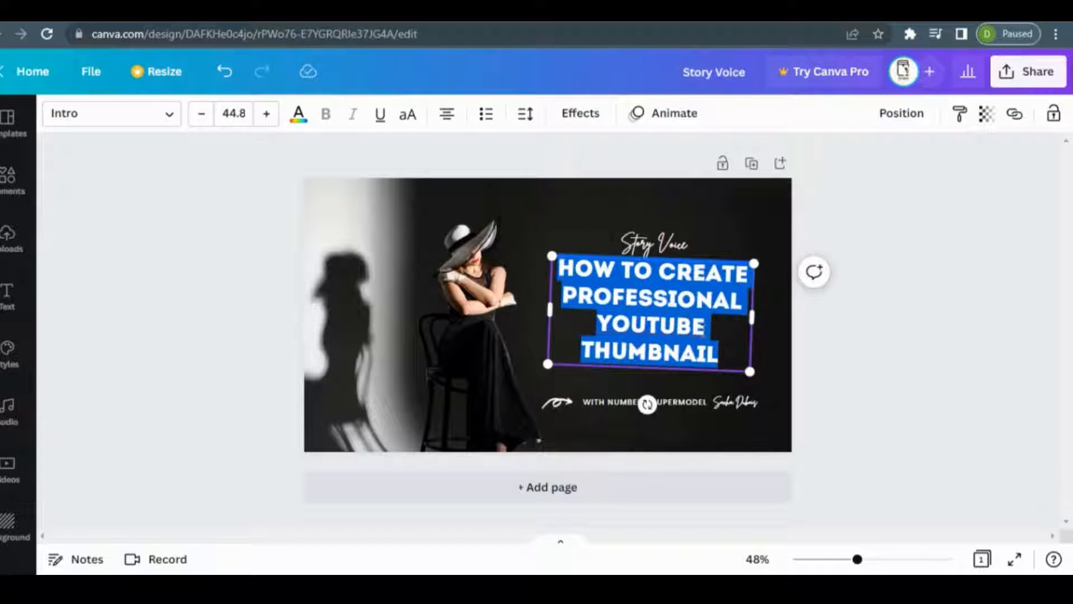
left_click(521, 379)
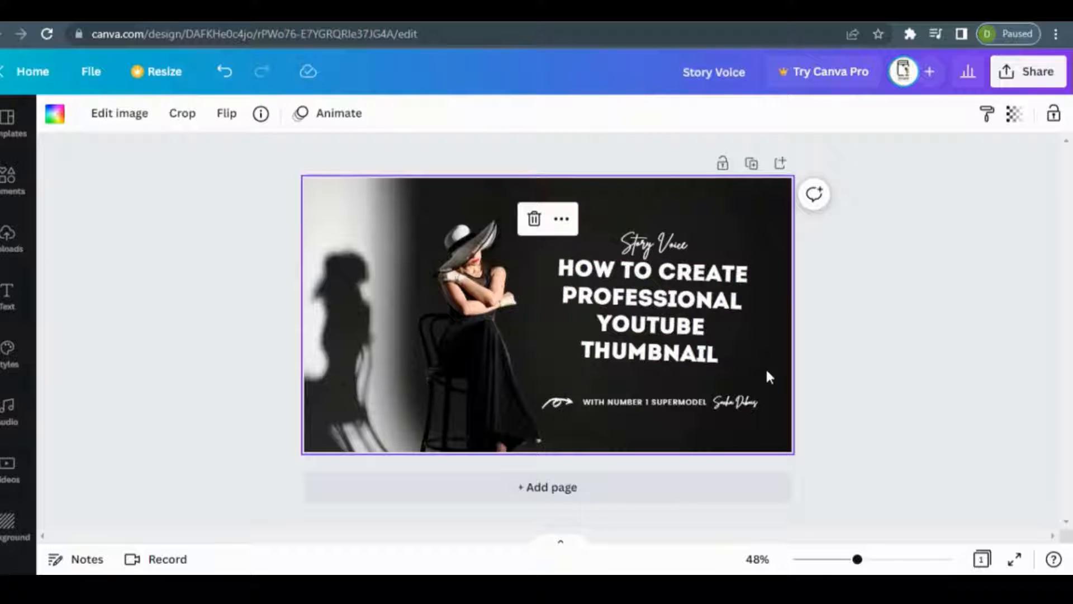
Step: Replace the small caption "WITH NUMBER 1 SUPERMODEL" beside the arrow with "SUBSCRIBE OUR CHANNEL"
left_click(662, 407)
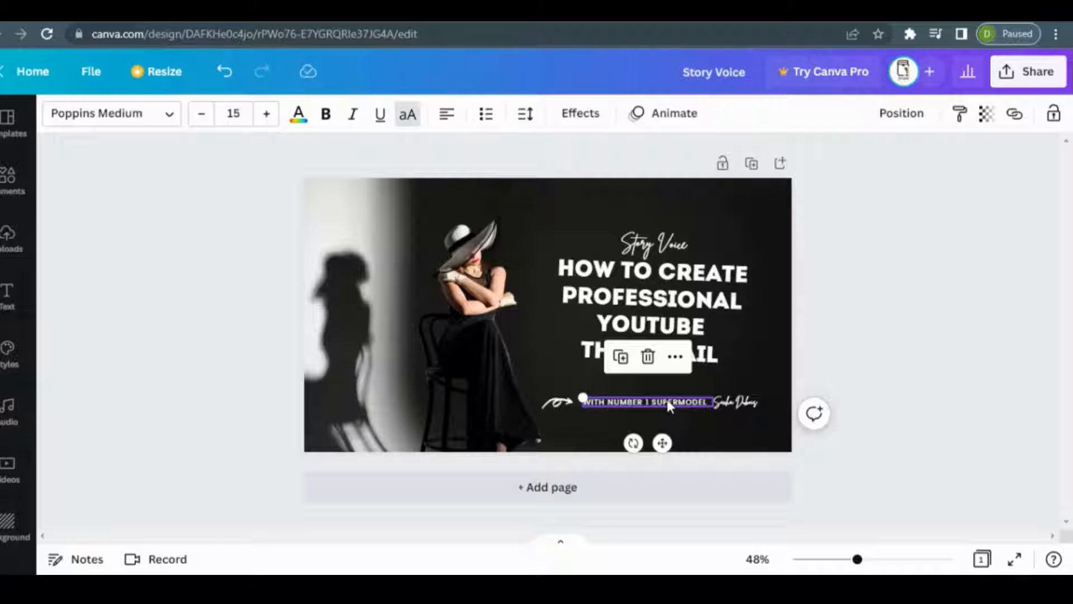
double_click(672, 401)
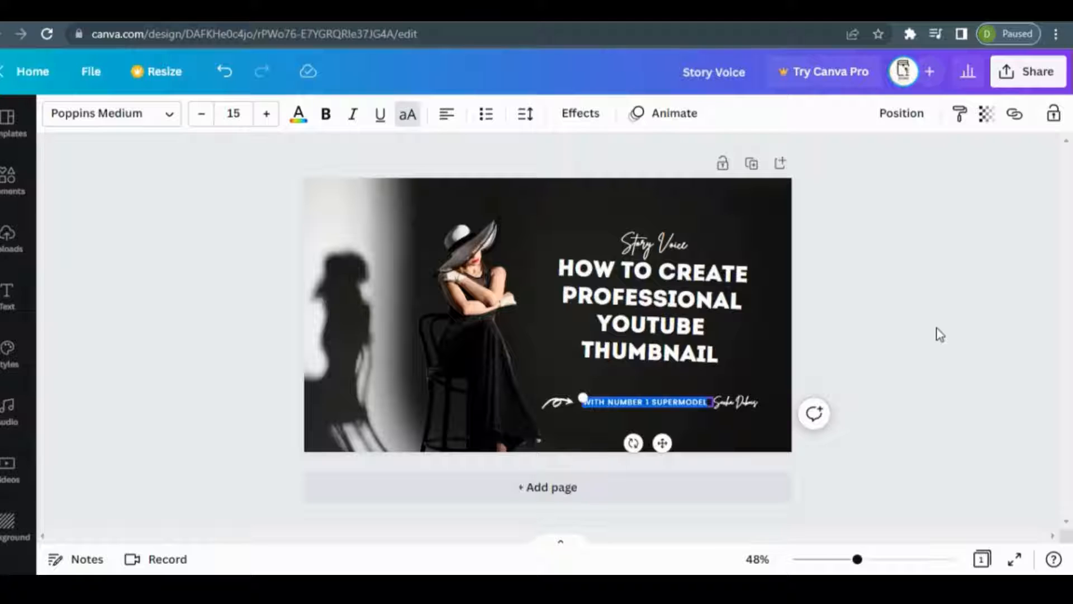
type("SUBSCRIBE OUR CHANNEL")
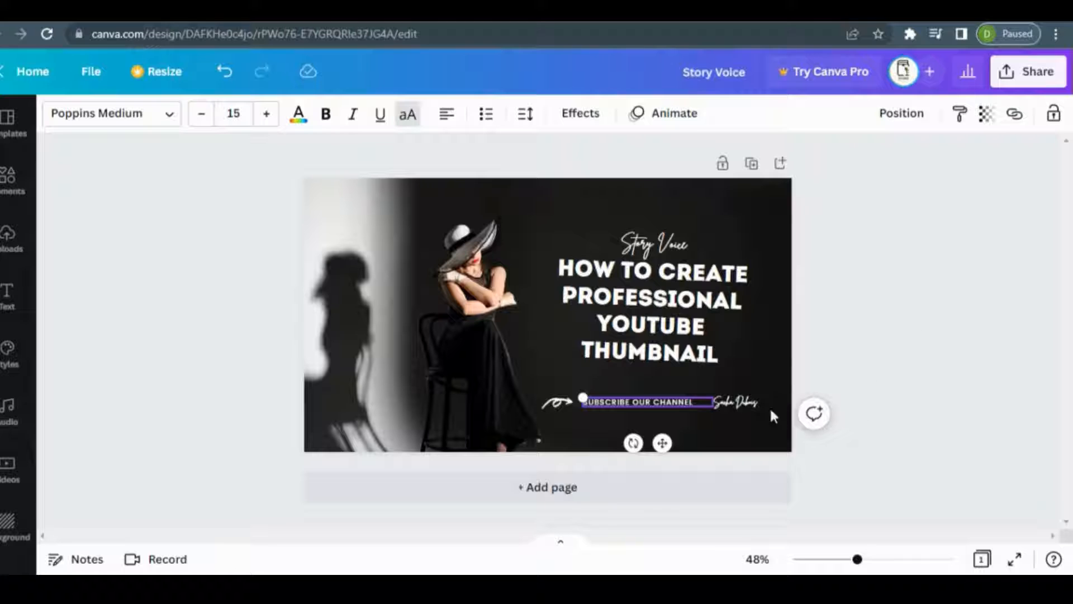
Step: Replace the script signature beside the "SUBSCRIBE OUR CHANNEL" caption with the creator's name
left_click(742, 404)
left_click(741, 404)
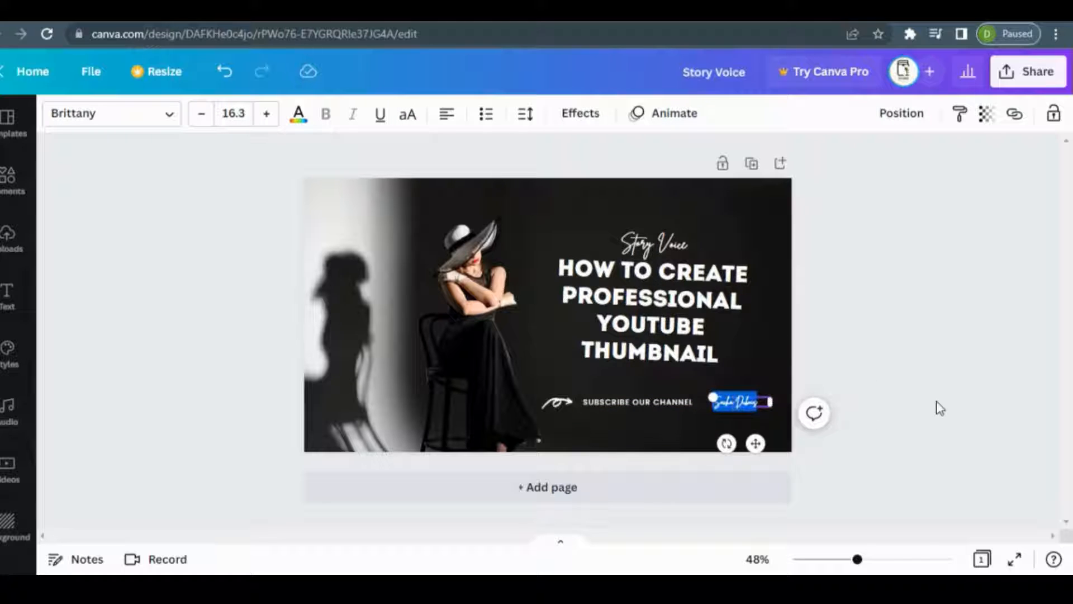
type("S")
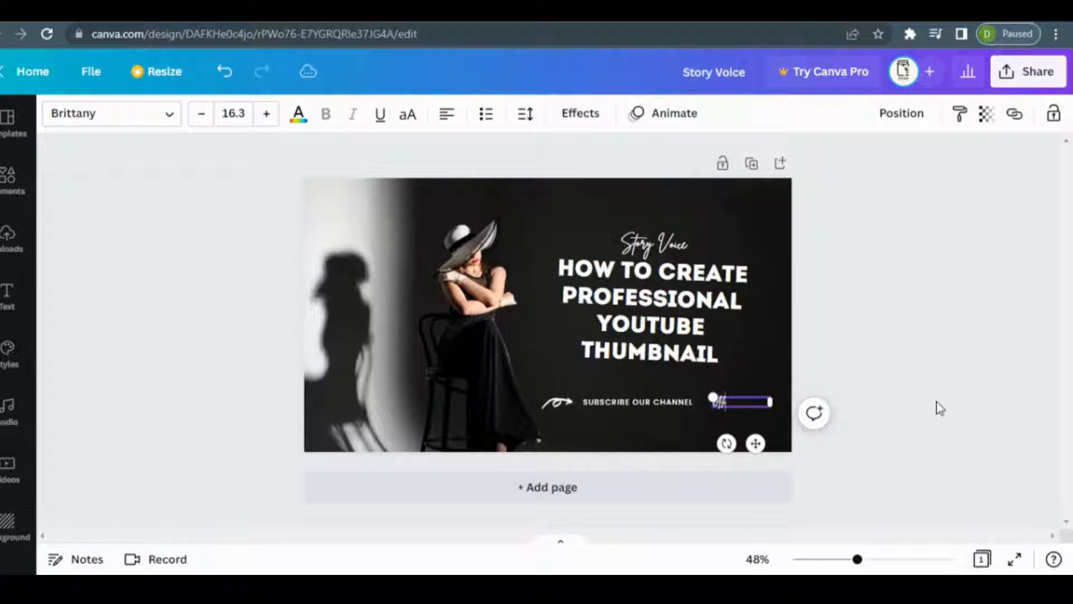
type("li Zaib")
left_click(781, 301)
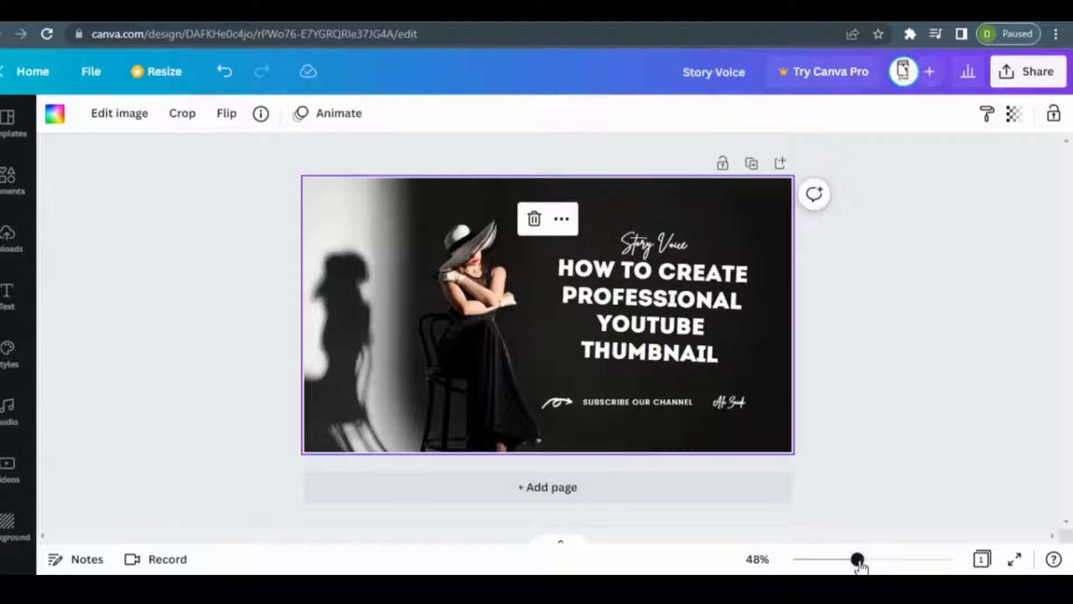
Step: Colour only the word "YOUTUBE" in the heading with the default bright red
left_click_drag(857, 559, 872, 559)
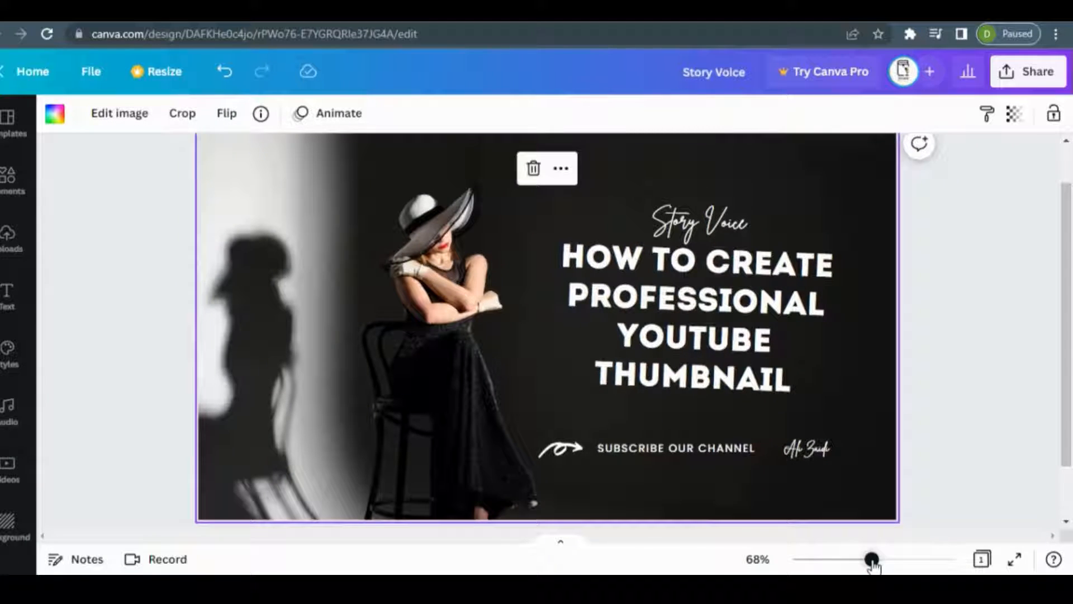
left_click(935, 392)
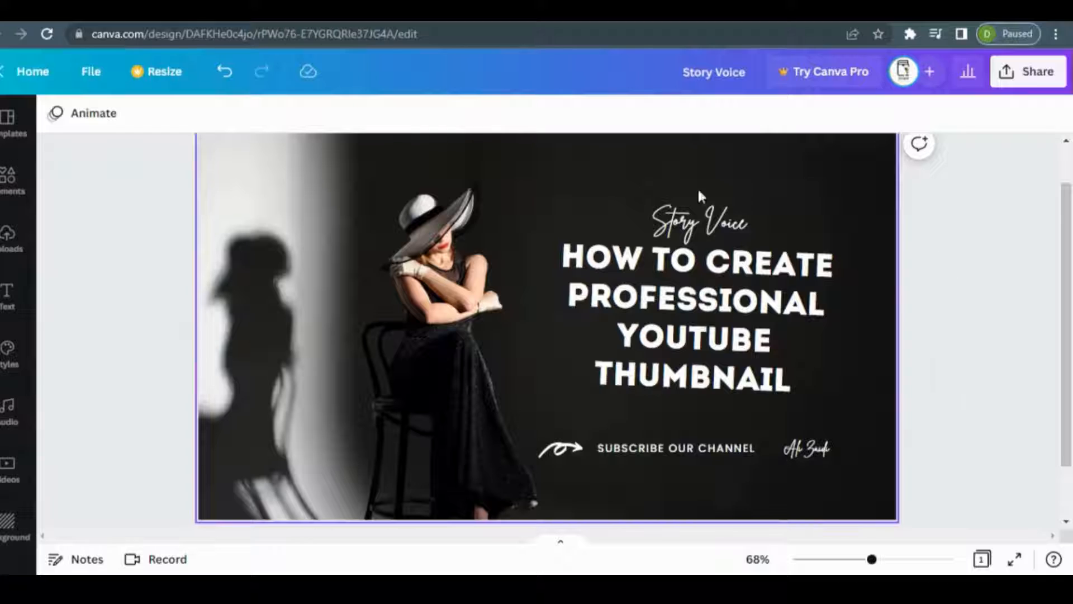
scroll(628, 371, "up", 1)
scroll(628, 371, "down", 1)
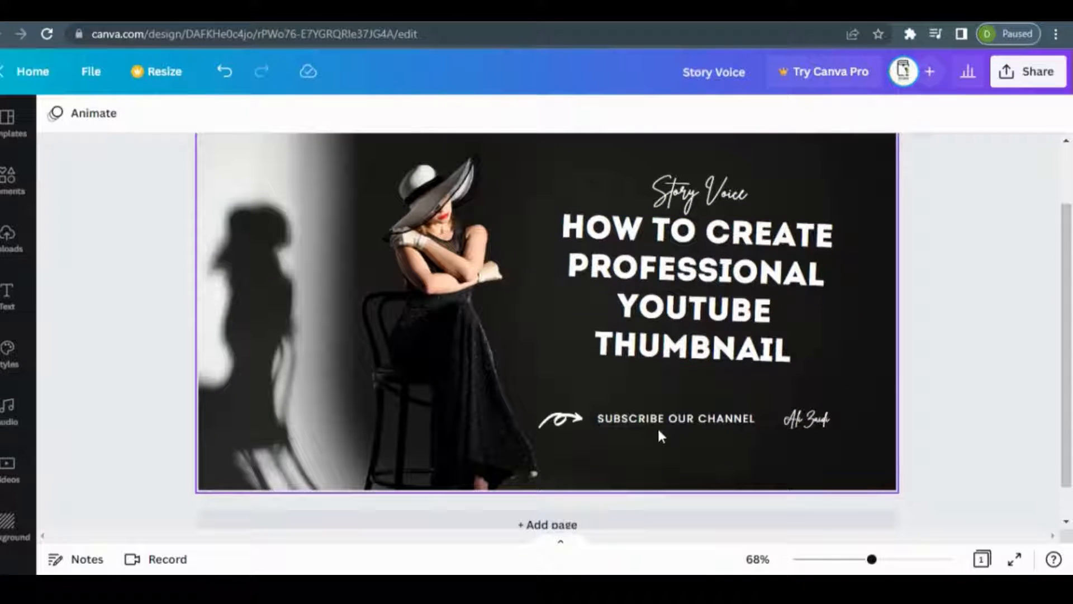
left_click(691, 246)
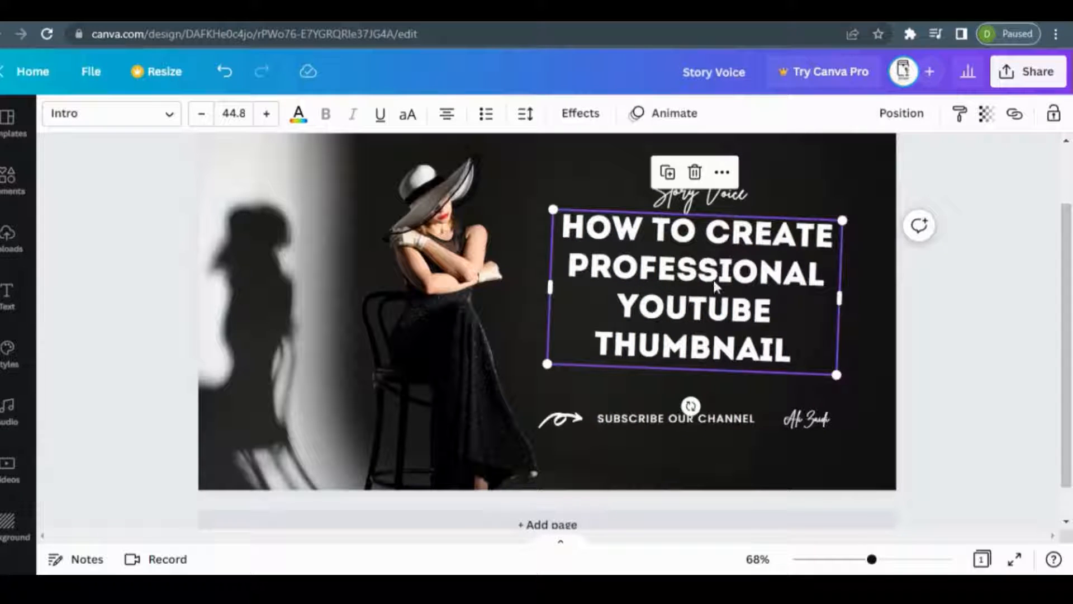
left_click(722, 308)
left_click_drag(777, 313, 627, 311)
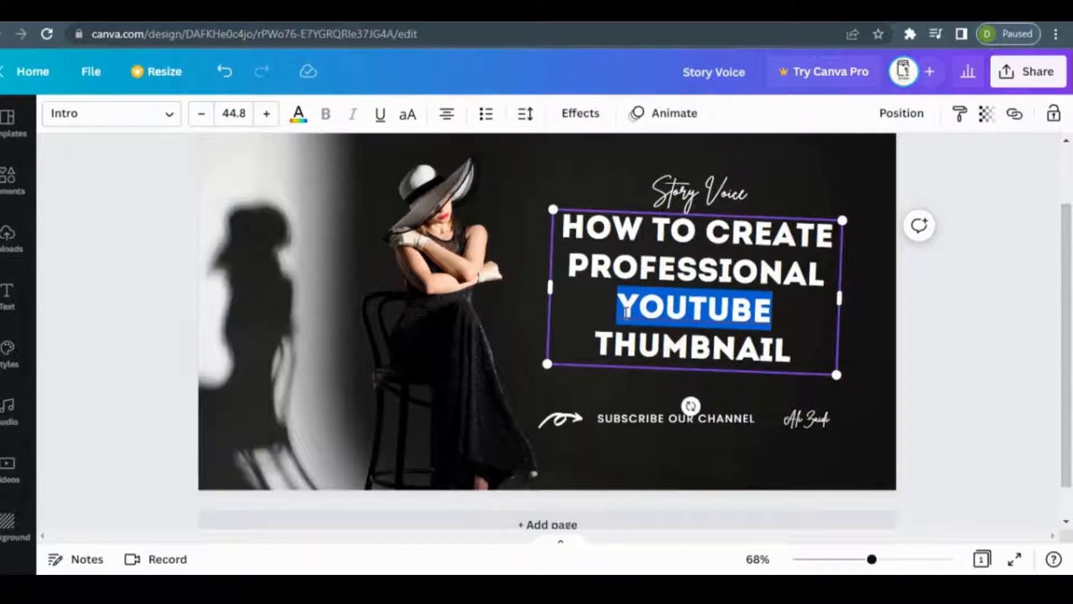
left_click(300, 117)
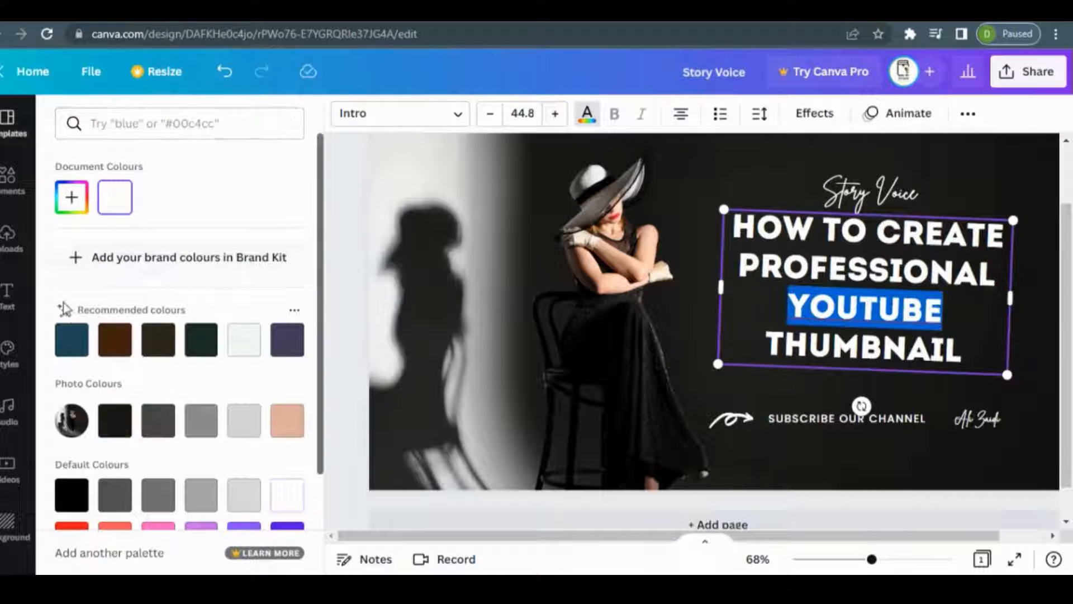
scroll(139, 430, "down", 2)
left_click(72, 411)
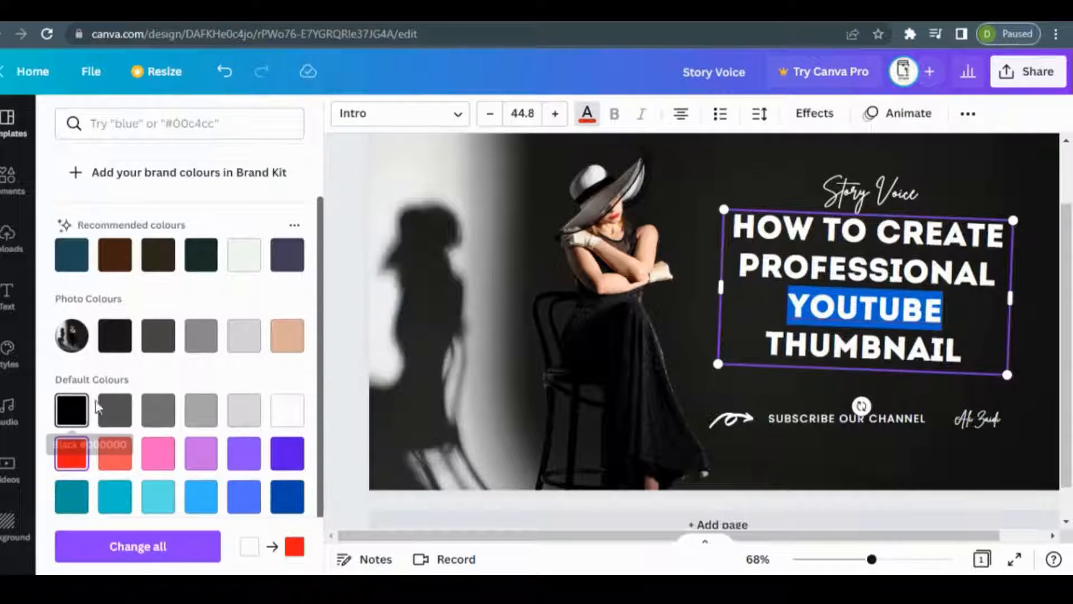
key("Escape")
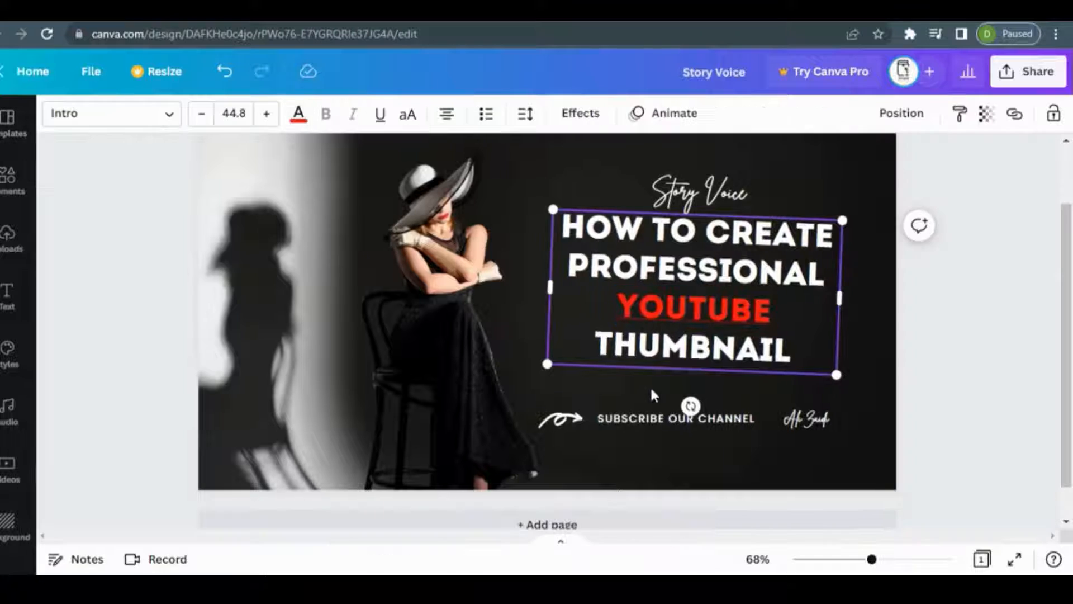
left_click(512, 300)
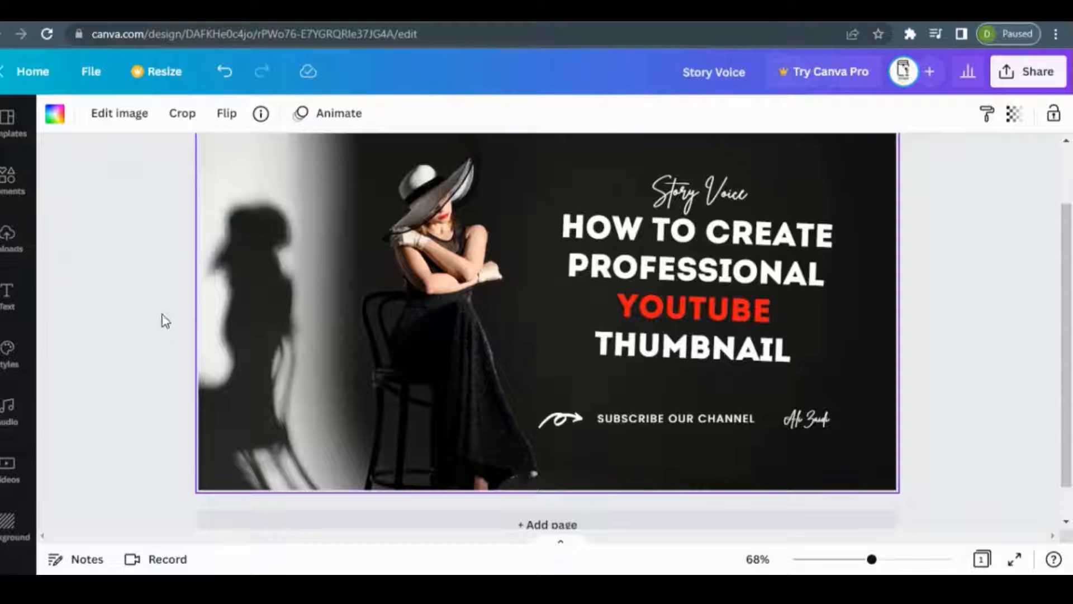
Step: Find the Youtube graphics among the design elements and add the plain red play-button logo to the thumbnail
left_click(9, 175)
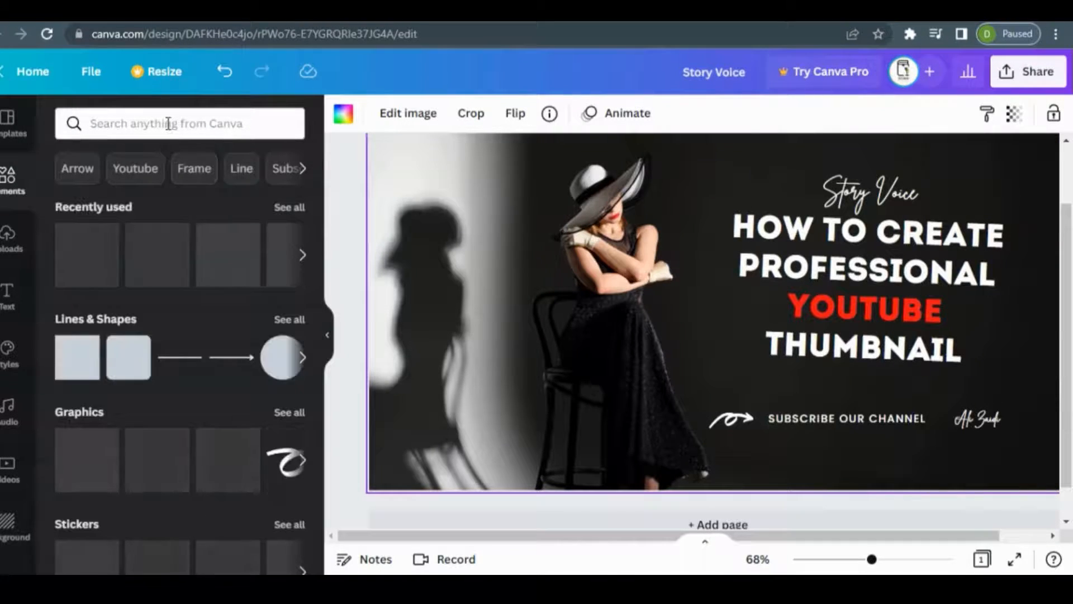
left_click(132, 171)
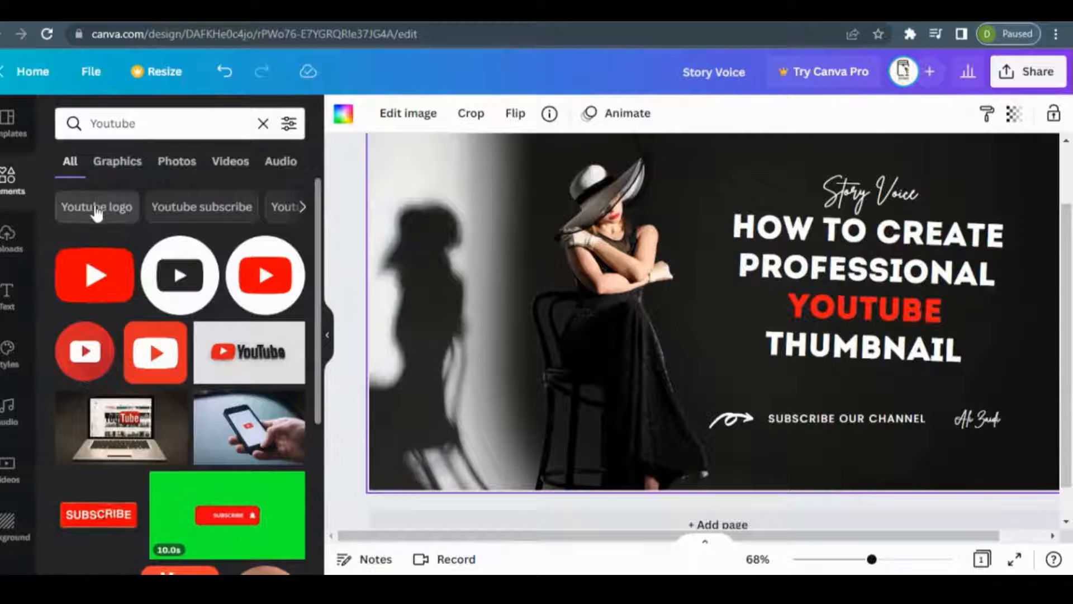
left_click(89, 275)
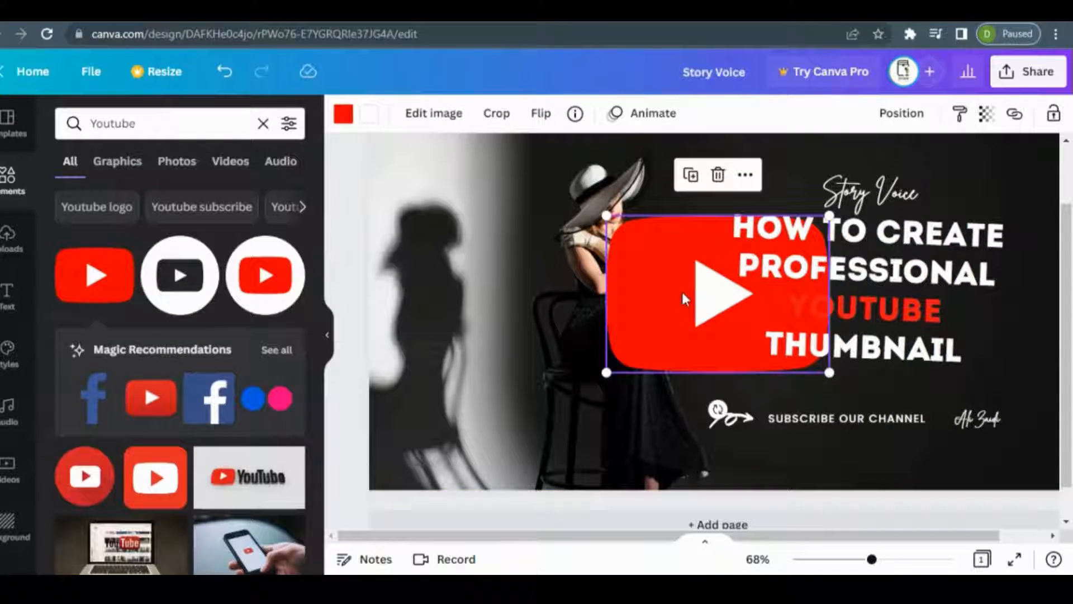
Step: Shrink the play-button logo to a small icon, tilt it slightly like the heading and place it just before the word "YOUTUBE"
left_click_drag(682, 290, 649, 292)
left_click_drag(576, 222, 660, 276)
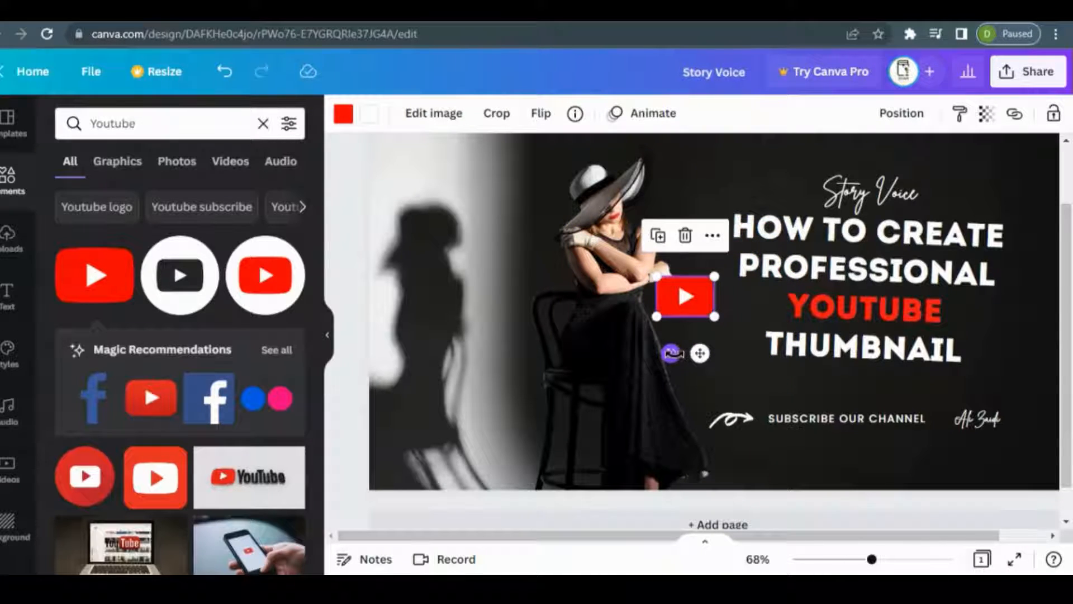
left_click_drag(674, 353, 673, 353)
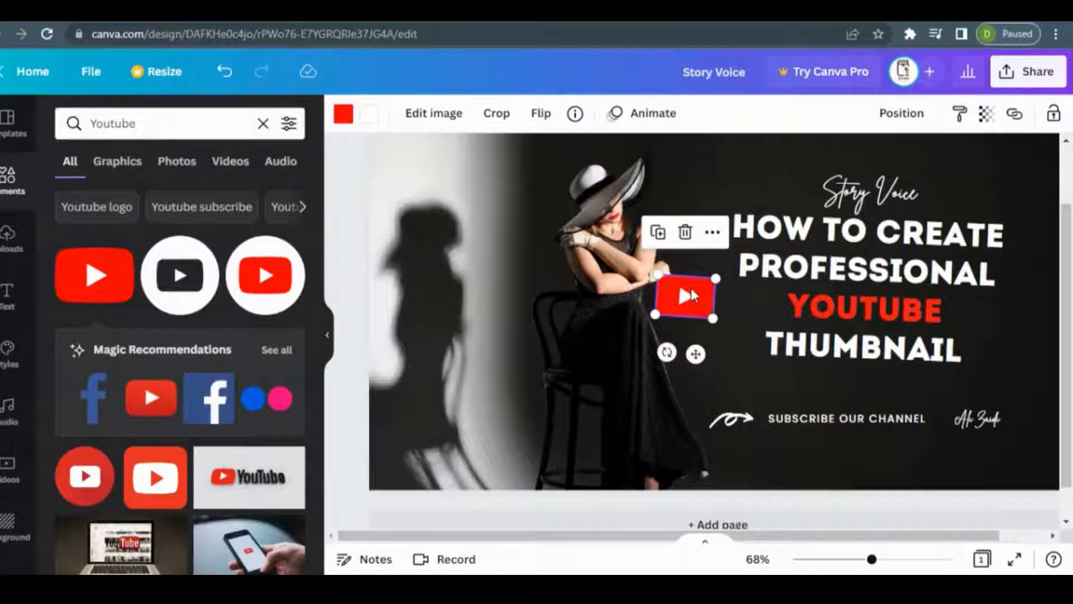
left_click_drag(692, 291, 752, 296)
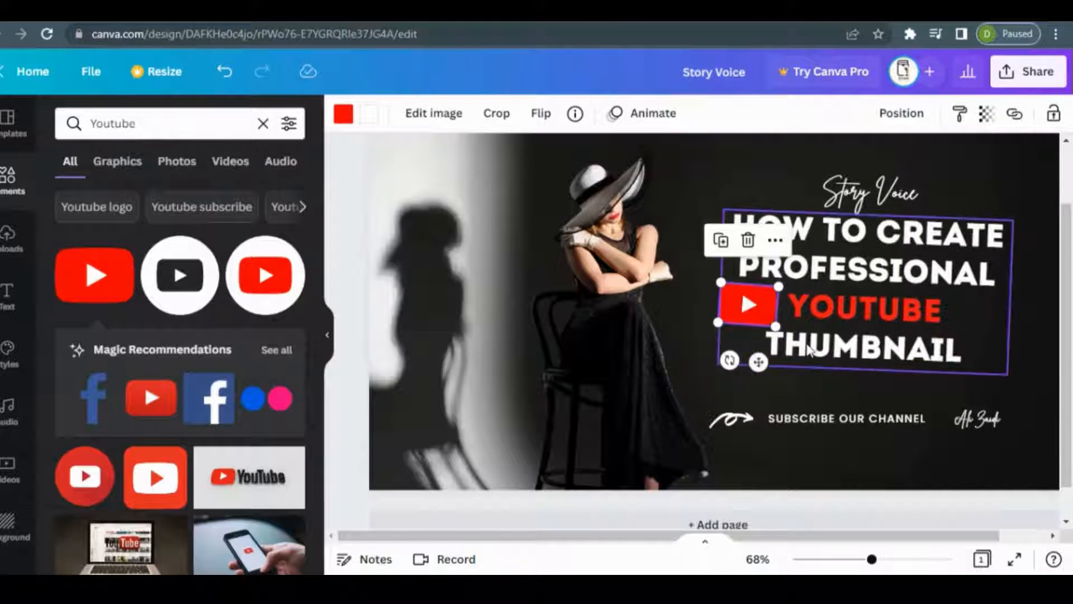
scroll(824, 273, "up", 2)
scroll(846, 384, "down", 2)
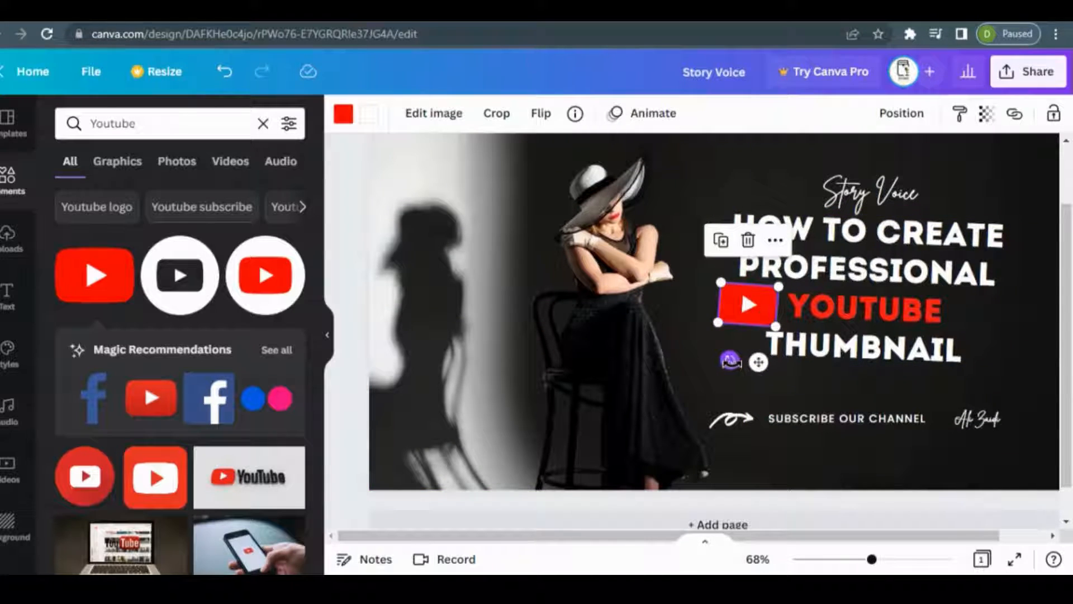
left_click_drag(730, 360, 731, 362)
left_click_drag(721, 282, 756, 304)
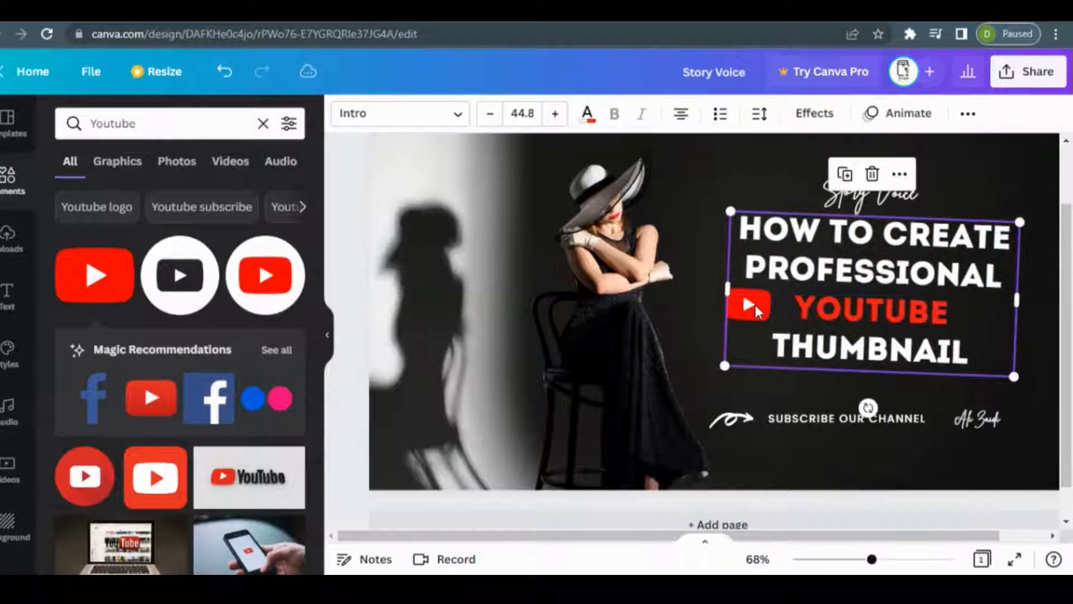
Step: Undo the accidental shift of the heading and send the heading text one layer backward, behind the play-button logo
key("ctrl+z")
left_click(706, 306)
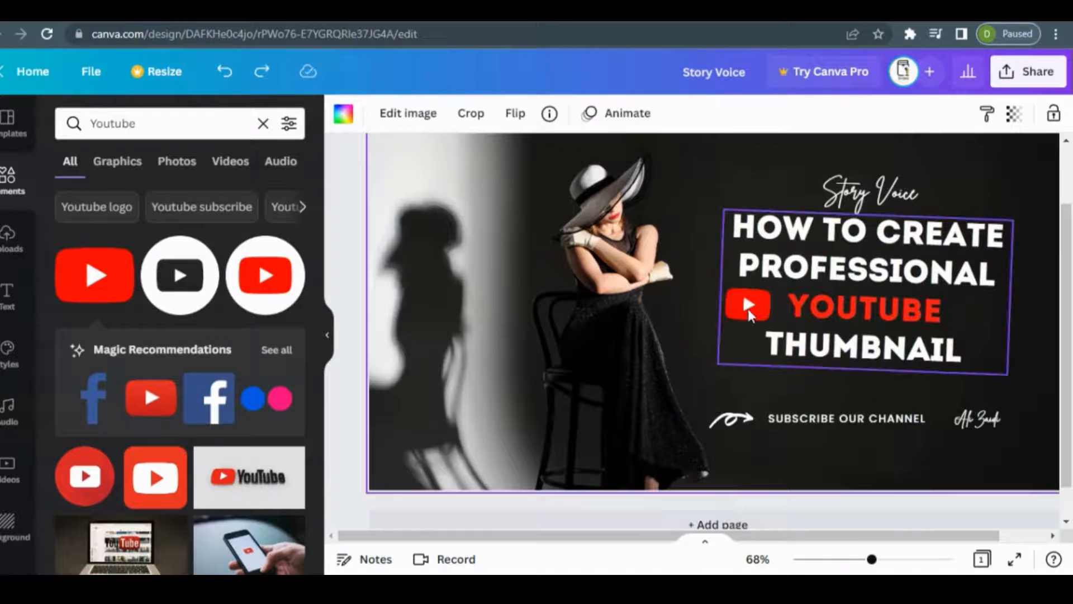
left_click(764, 310)
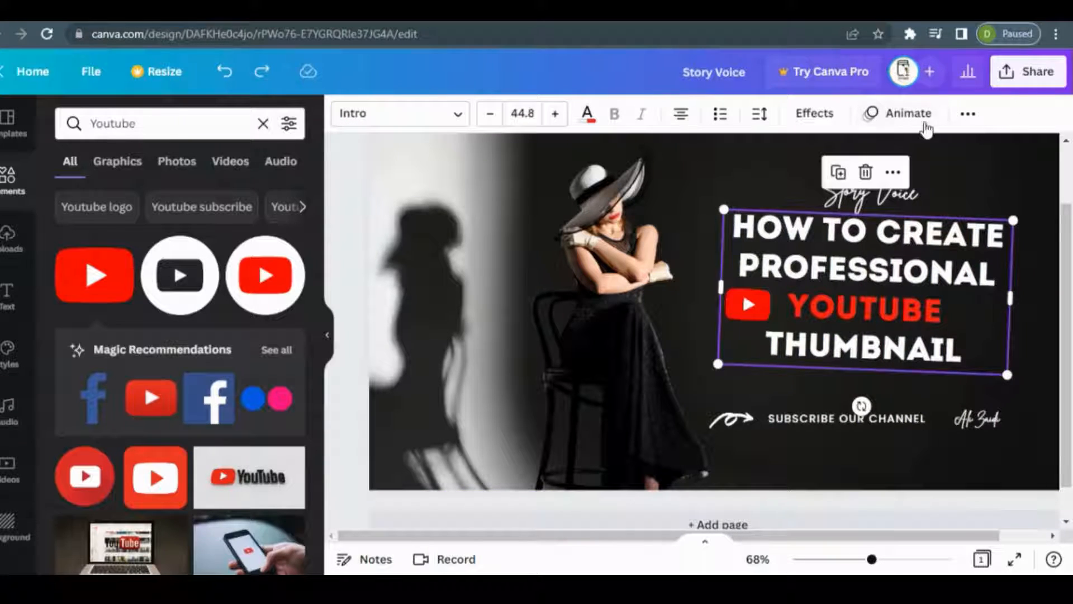
left_click(967, 115)
left_click(817, 159)
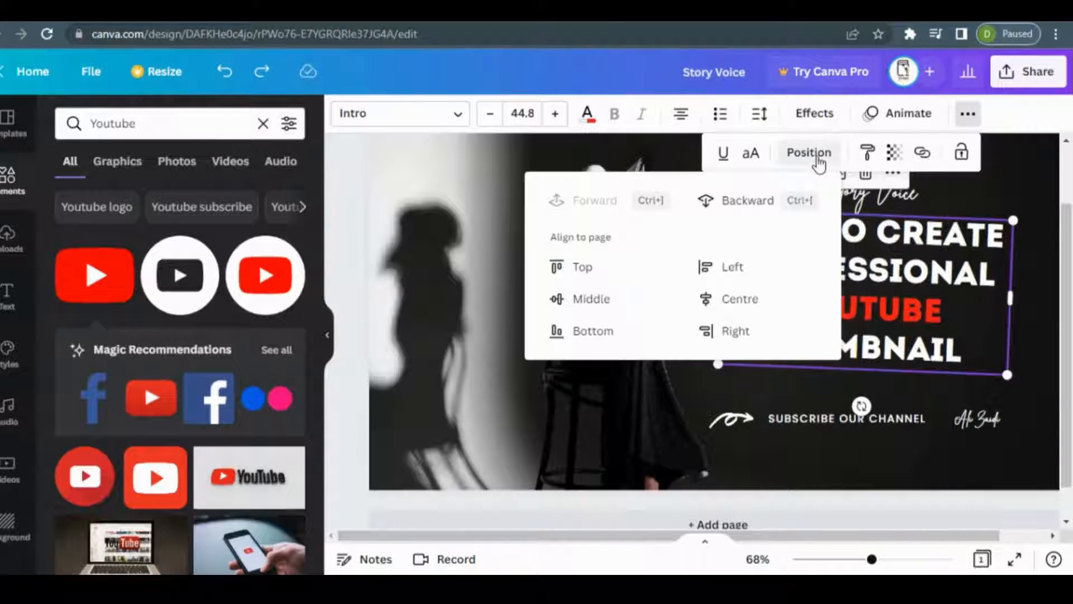
left_click(747, 201)
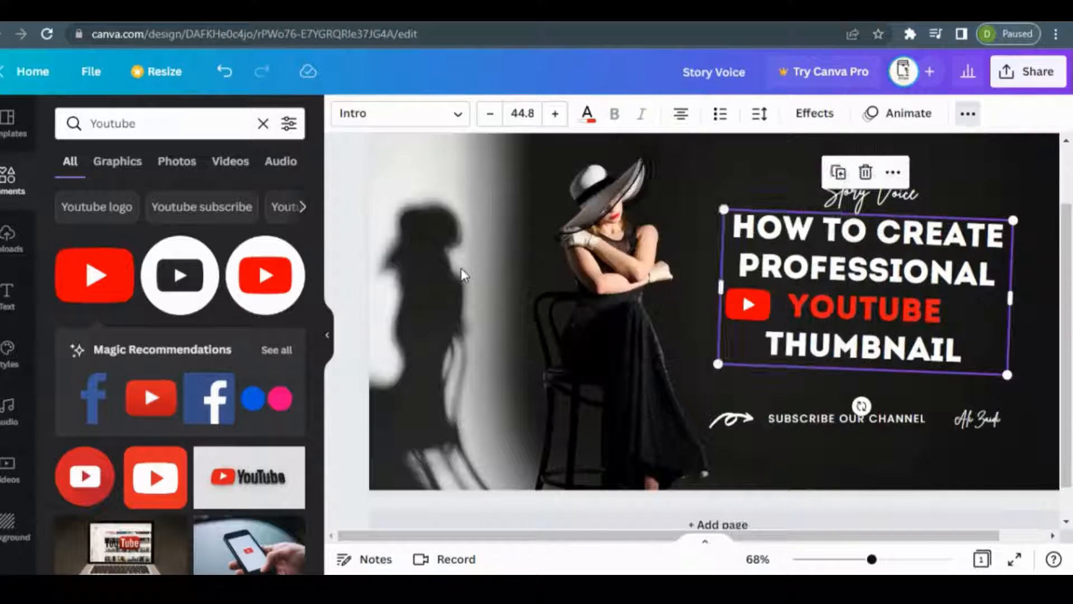
Step: Move the play-button logo to the other side of the heading's red word, directly after "YOUTUBE"
left_click(749, 307)
left_click_drag(750, 313, 971, 313)
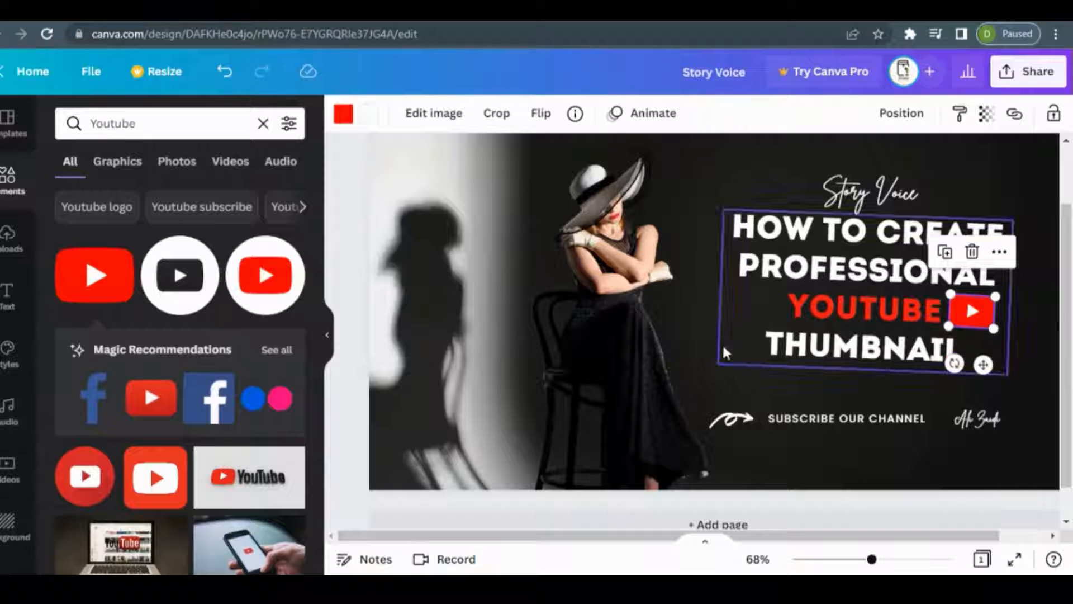
left_click(677, 349)
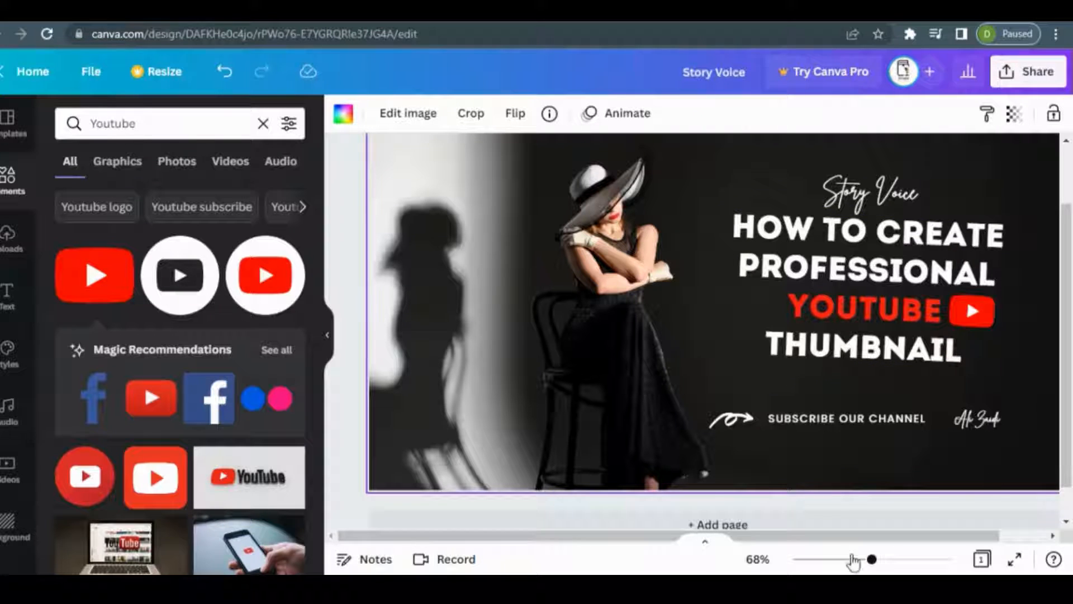
Step: Reduce the play-button logo's tilt slightly and nudge it a little closer to the word "YOUTUBE" and in line with it
left_click_drag(871, 559, 906, 559)
left_click_drag(822, 535, 1049, 537)
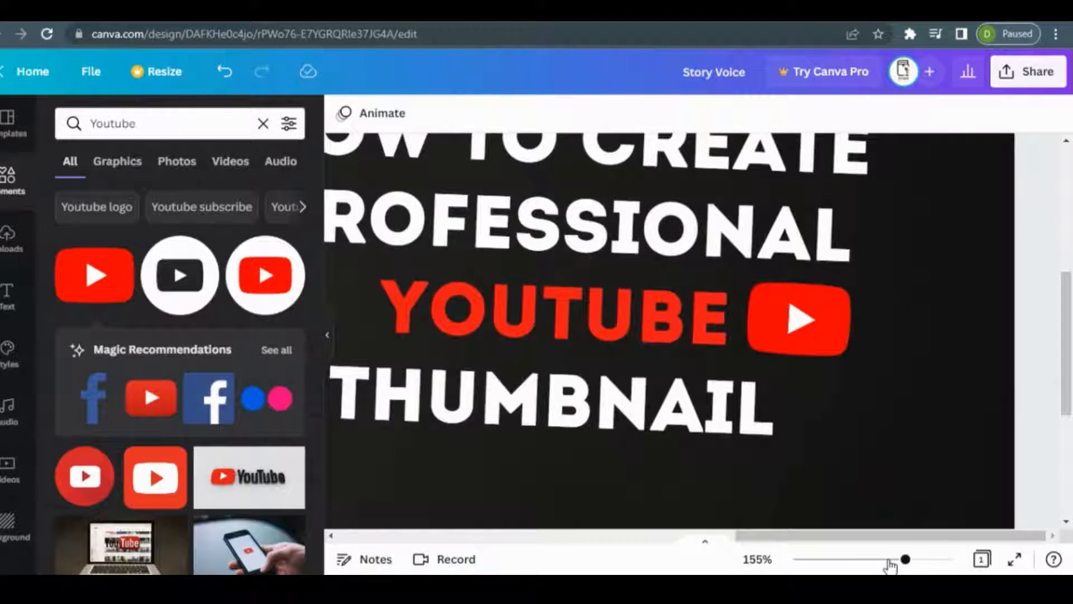
left_click_drag(905, 559, 990, 545)
left_click(698, 342)
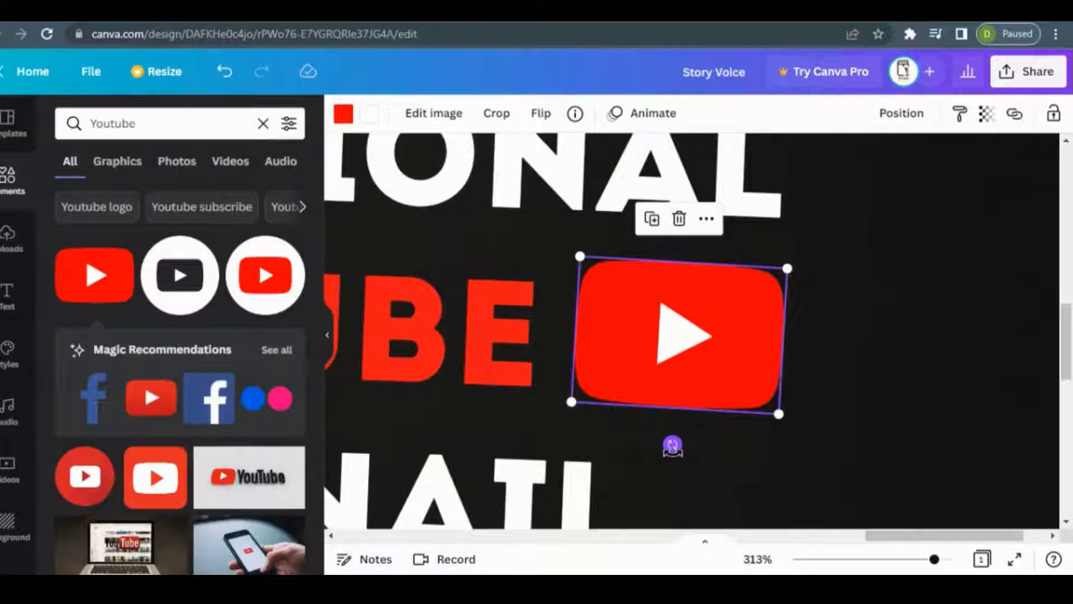
left_click_drag(673, 446, 675, 451)
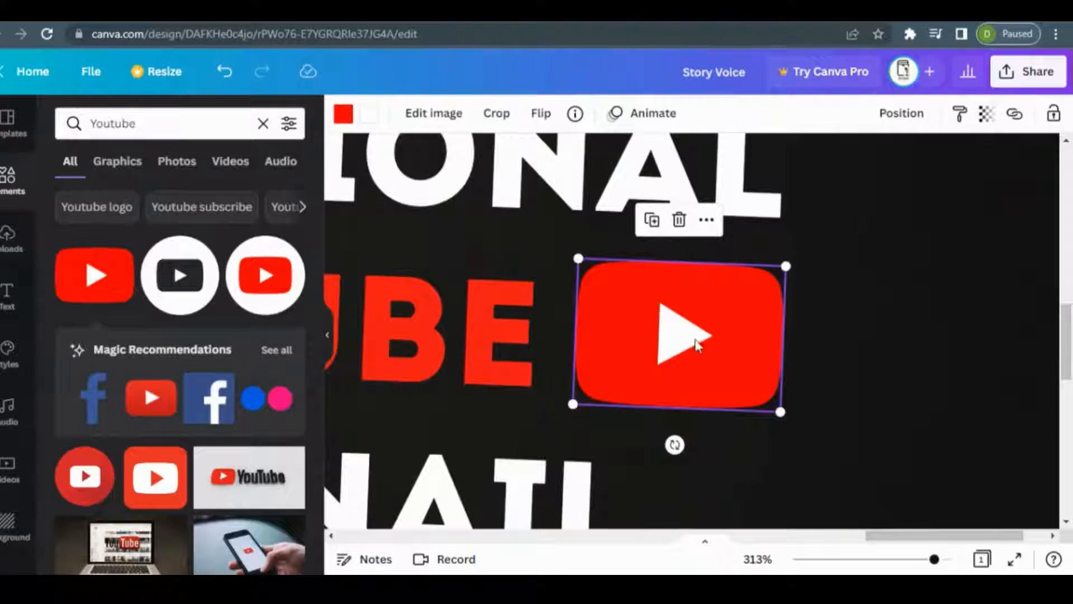
left_click_drag(699, 341, 696, 340)
left_click(875, 437)
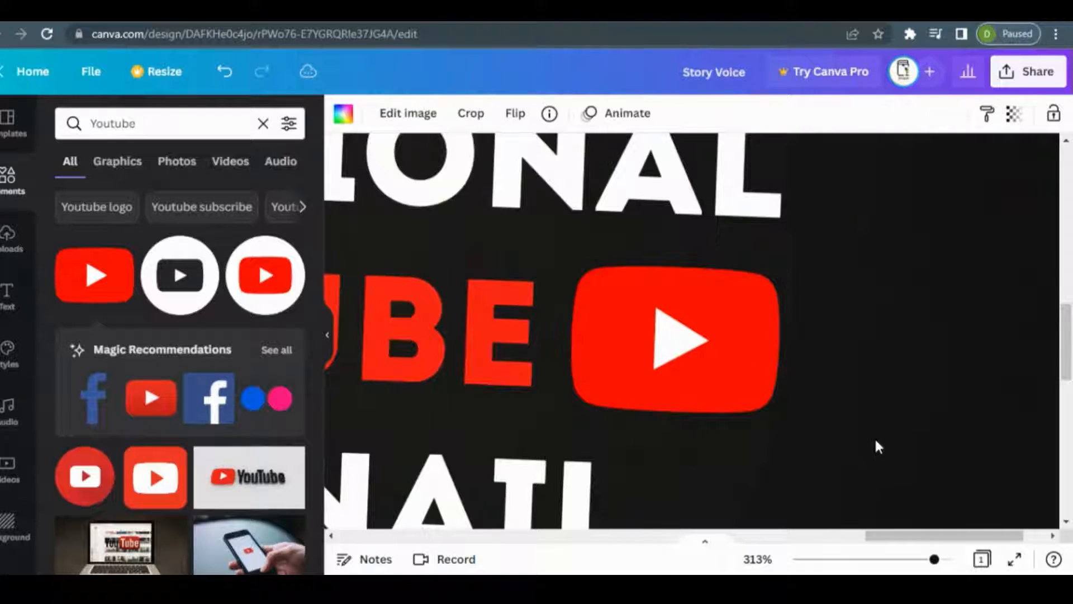
left_click_drag(935, 559, 859, 561)
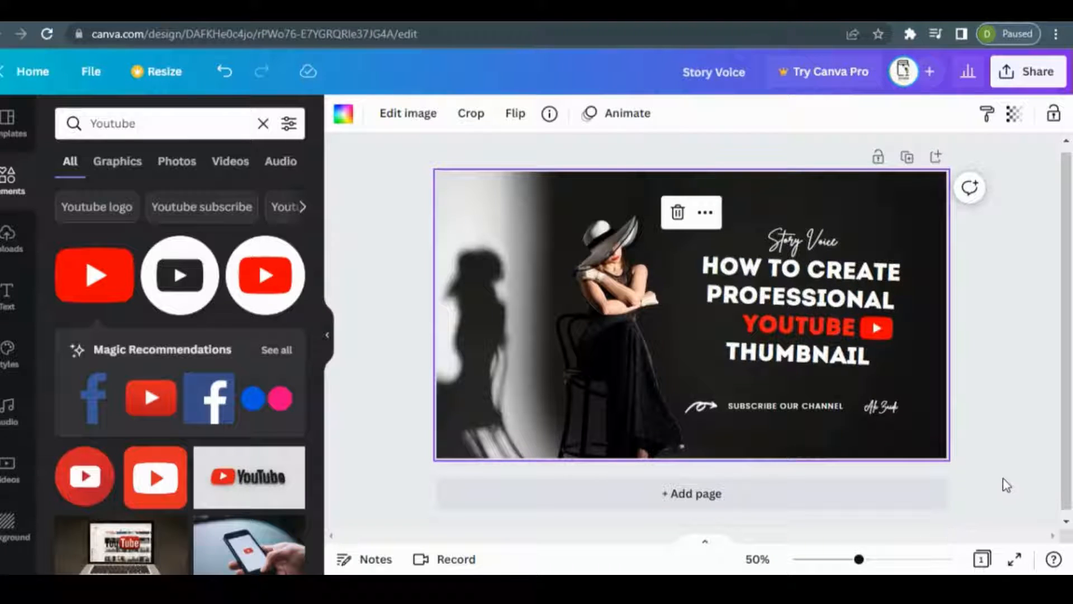
Step: Fine-tune the play-button logo's rotation with slightly more clockwise tilt so that it runs parallel to the heading line
left_click_drag(861, 561, 932, 562)
left_click_drag(764, 539, 1008, 537)
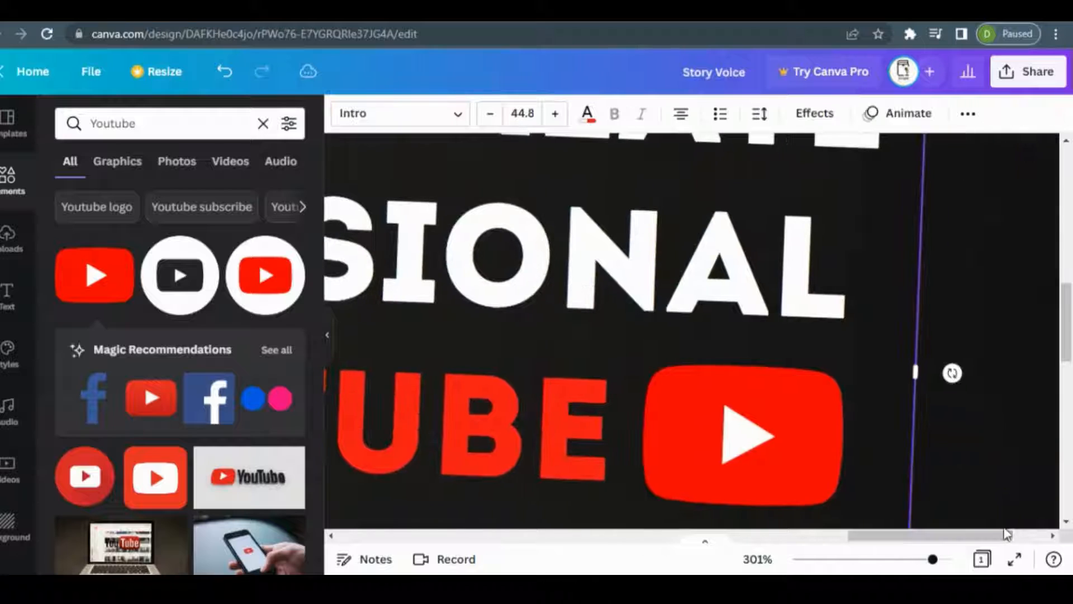
scroll(830, 324, "down", 3)
left_click(772, 297)
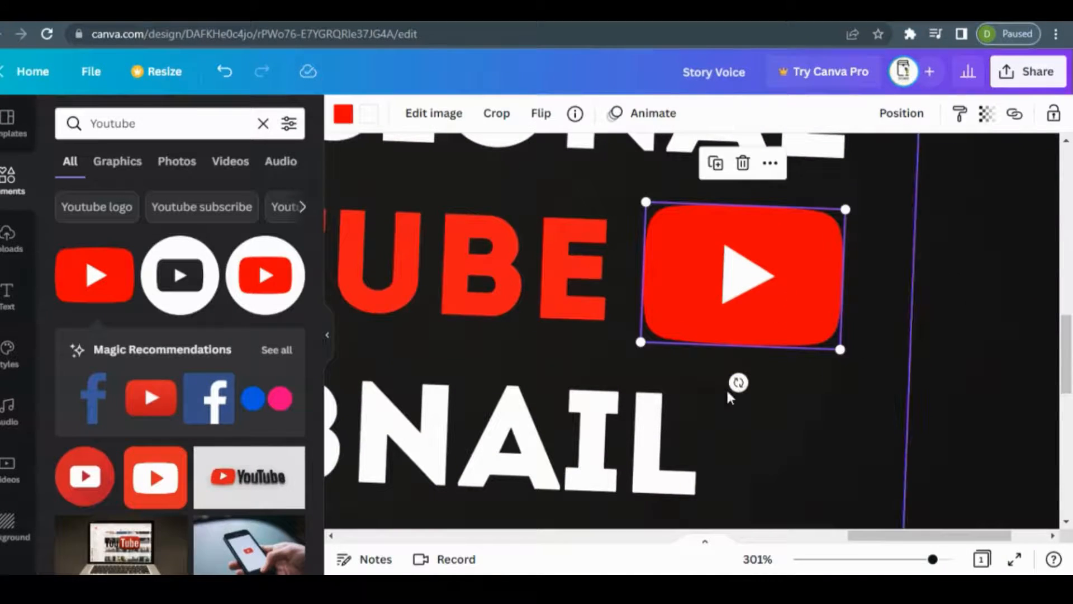
left_click_drag(738, 383, 738, 384)
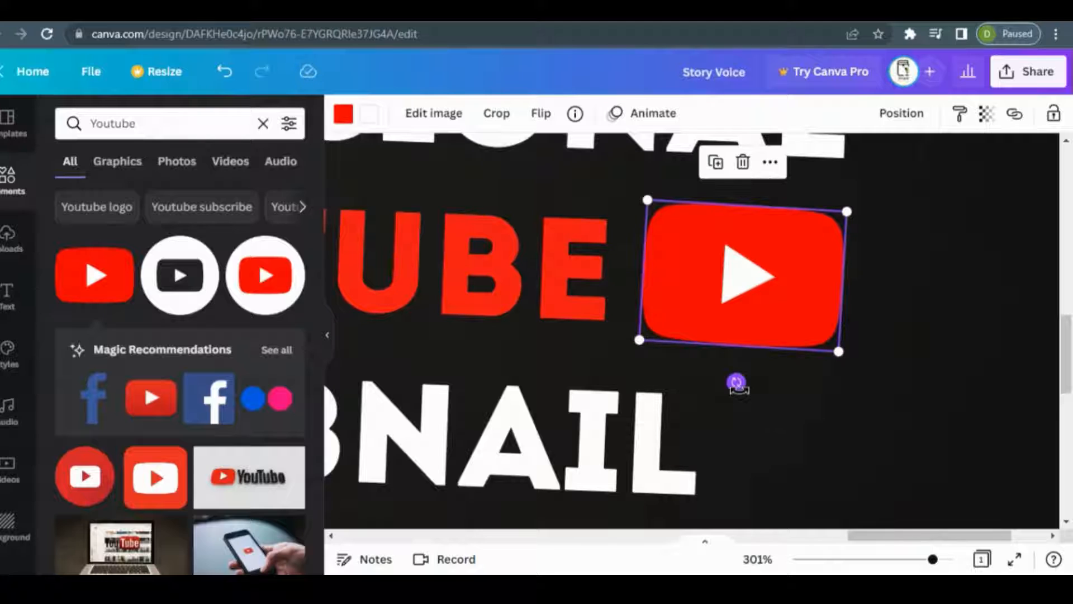
left_click(1000, 348)
left_click_drag(931, 559, 860, 560)
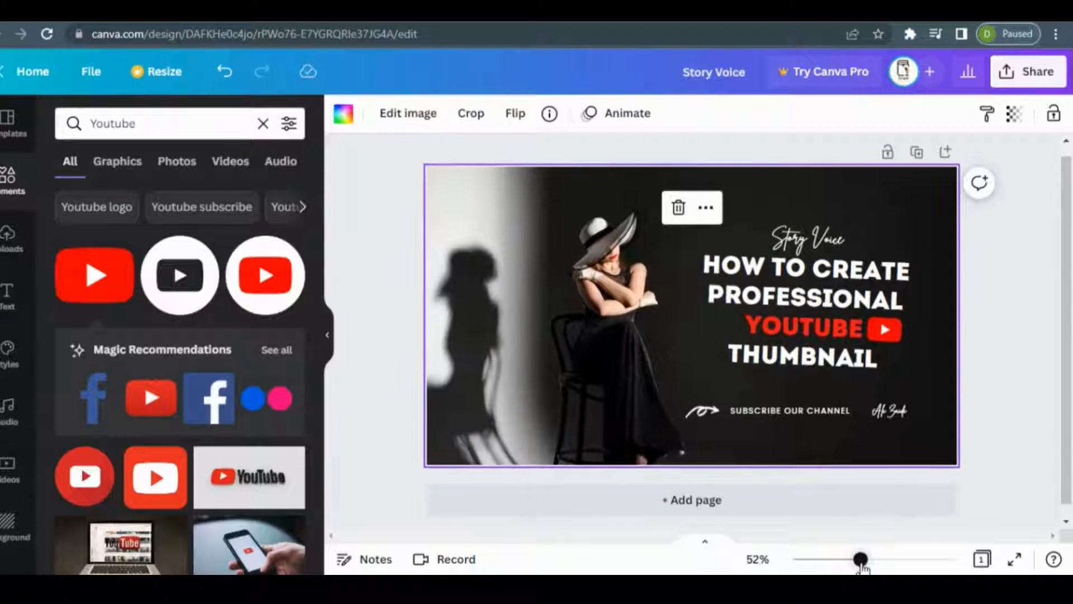
left_click(1002, 401)
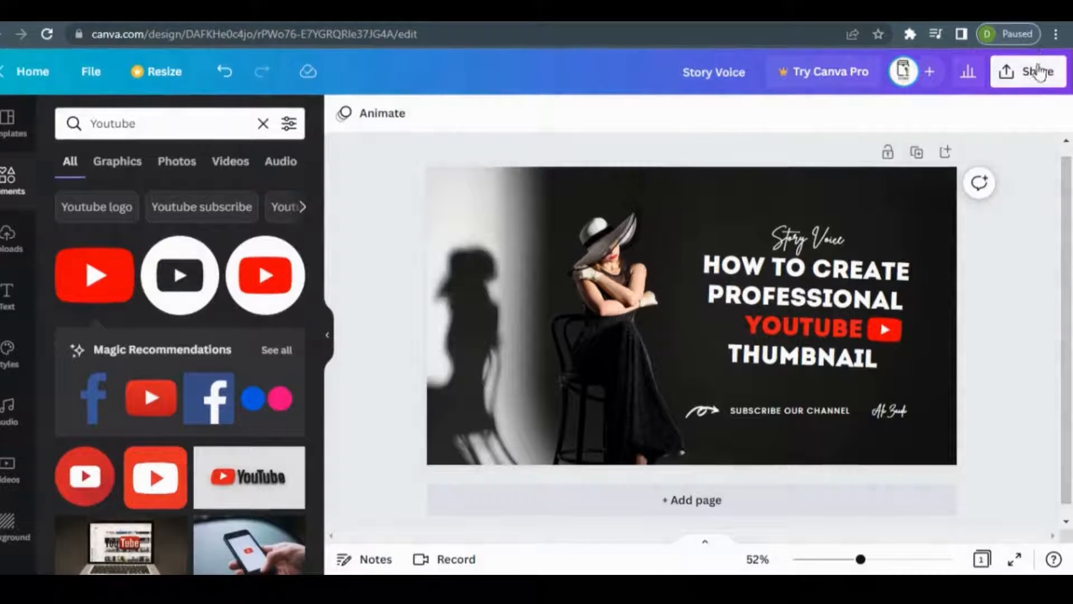
Step: Open the download settings for the finished thumbnail and show the available file types
left_click(1038, 71)
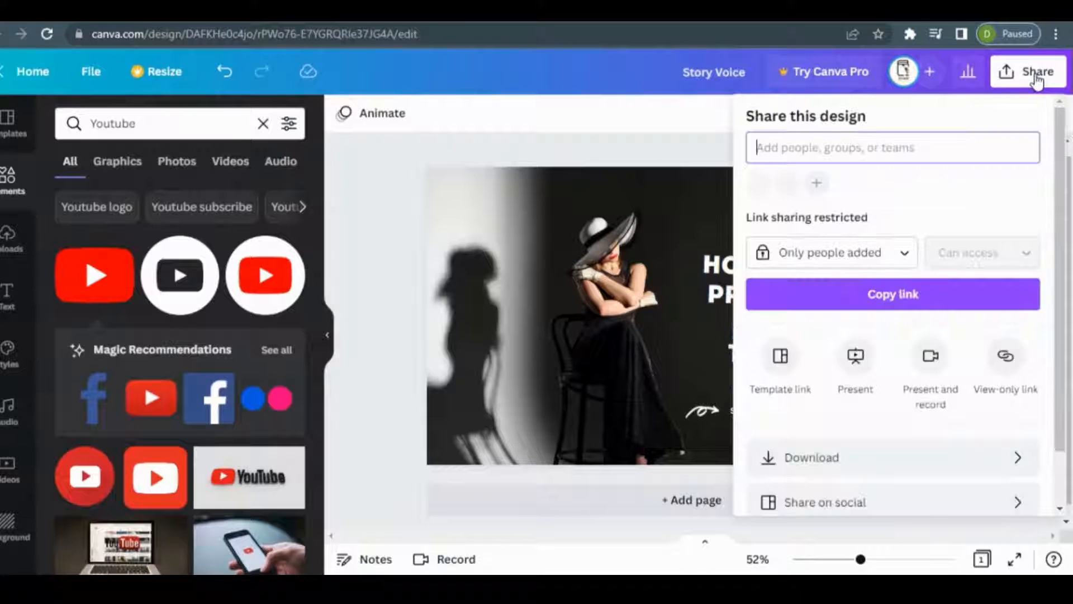
left_click(1000, 457)
left_click(1038, 186)
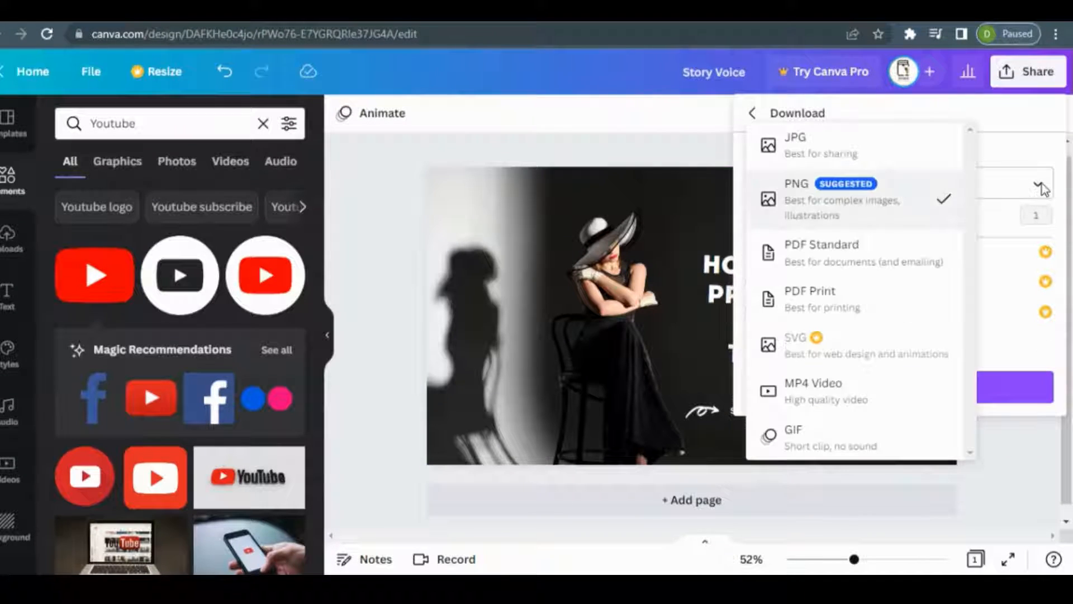